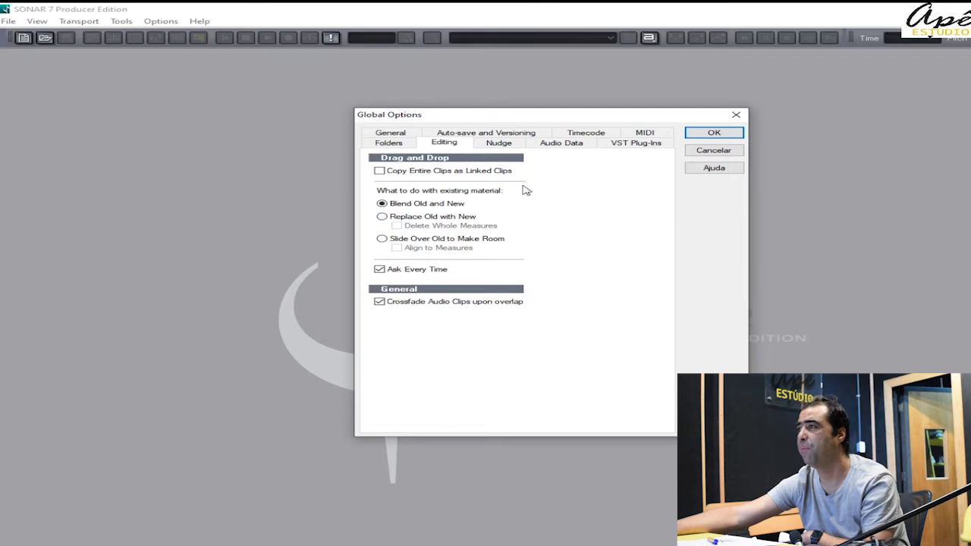
Step: Review the Audio Data, VST Plug-Ins and MIDI settings in the global options, and close them without changes
left_click(557, 143)
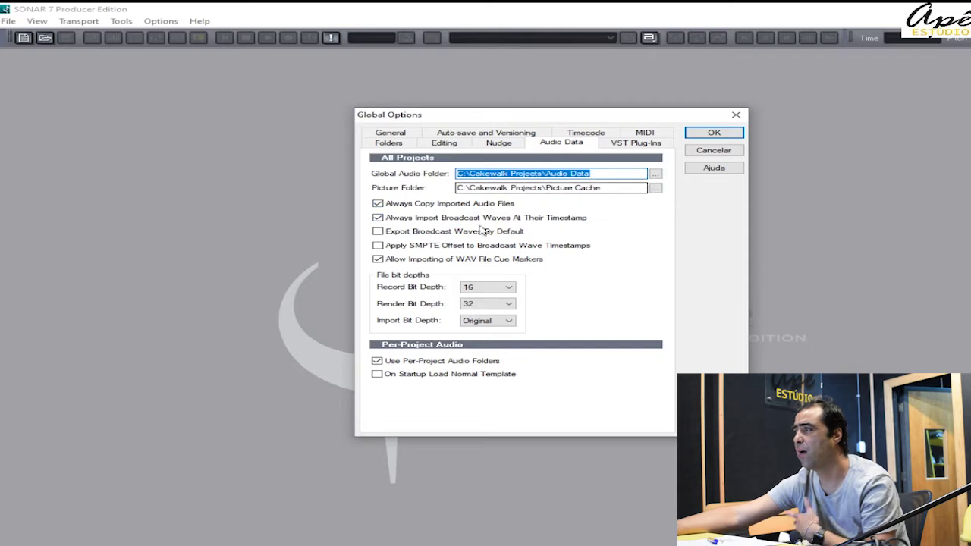
left_click(657, 144)
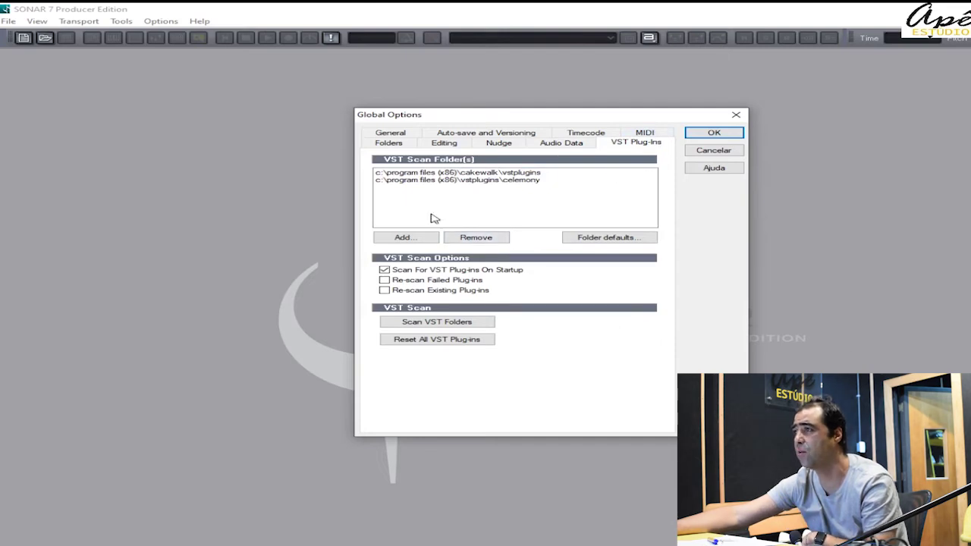
left_click(398, 240)
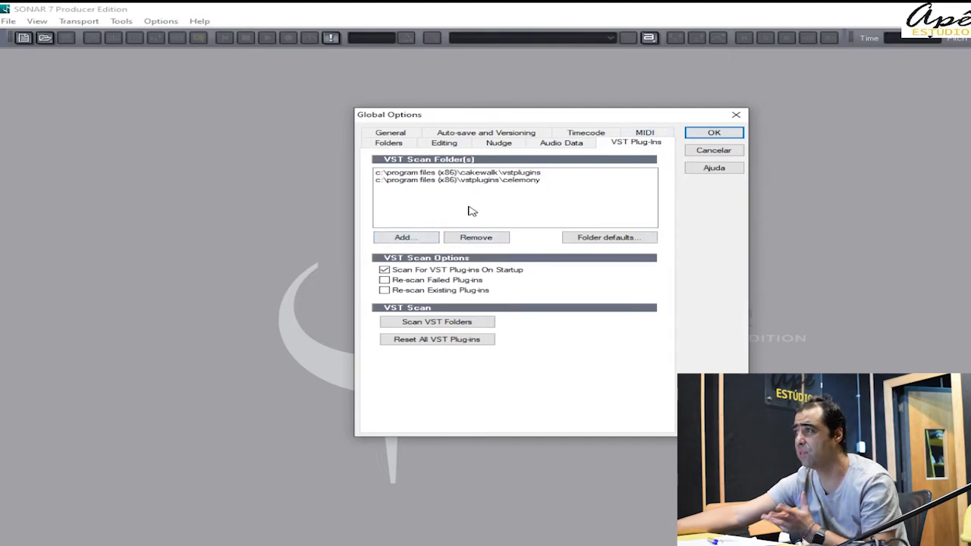
left_click(638, 137)
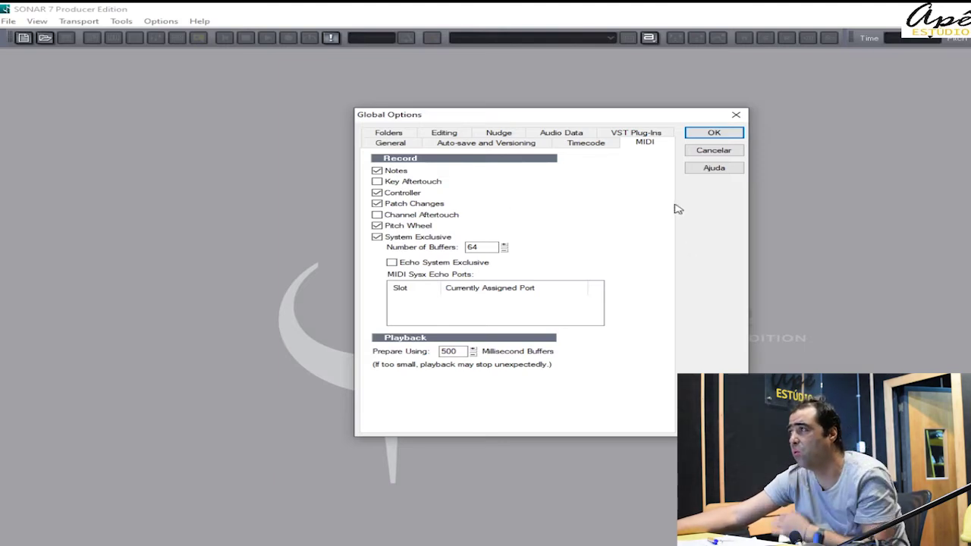
left_click(702, 155)
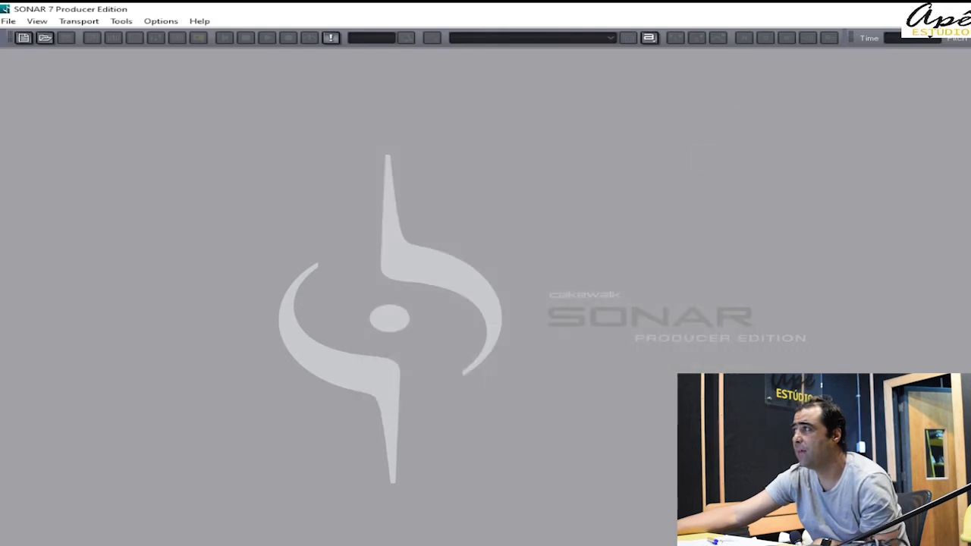
Step: Create a new project named "00 teste" from the Normal template, storing its audio in its own folder
key("alt+F4")
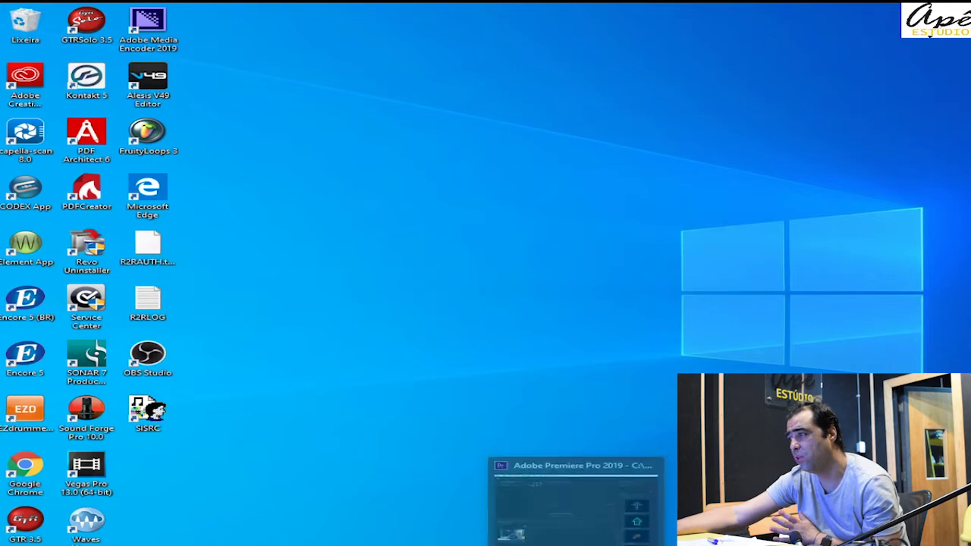
left_click(455, 543)
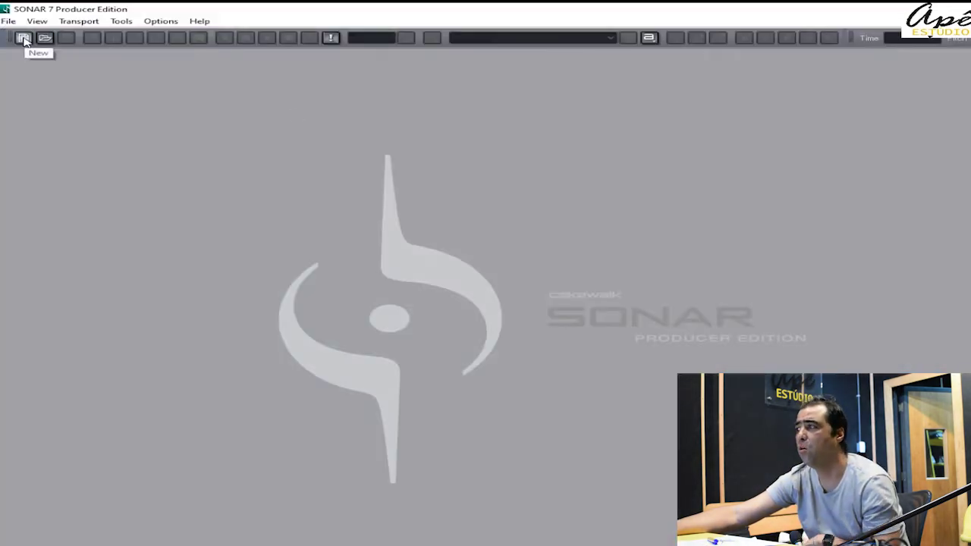
left_click(23, 39)
type("00")
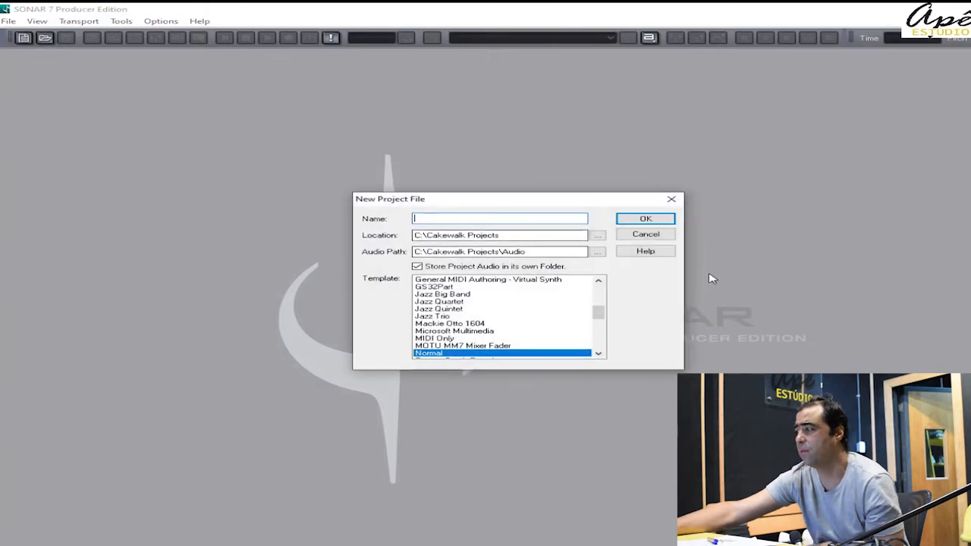
type(" testre")
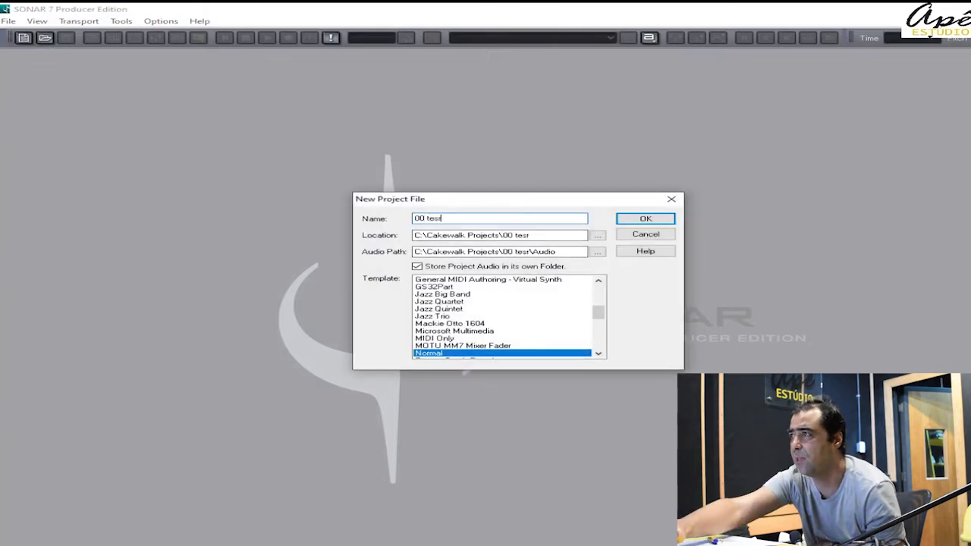
key("BackSpace")
key("BackSpace")
type("te")
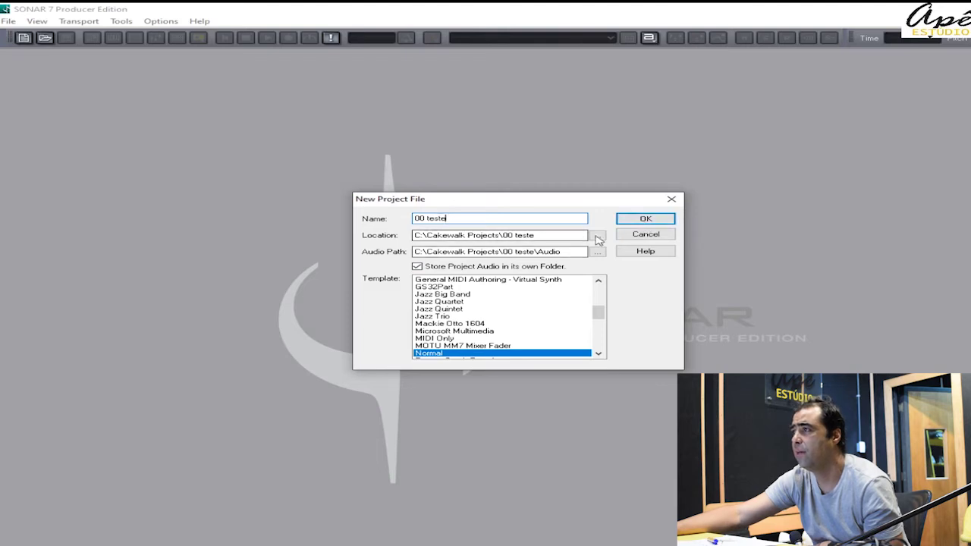
left_click(657, 223)
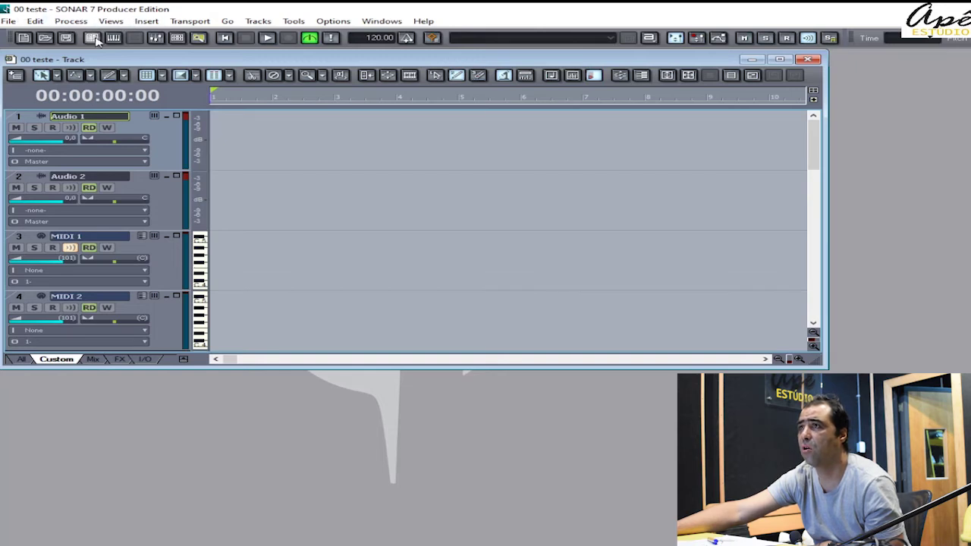
Step: Inspect the "00 teste" project folder and its Audio subfolder, and open the "00 teste" project file from it
left_click(45, 38)
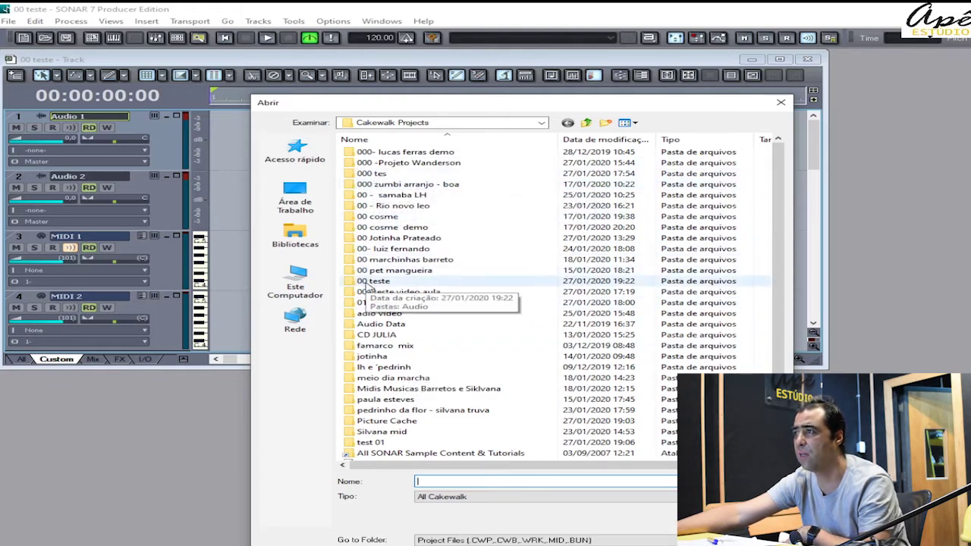
key("Escape")
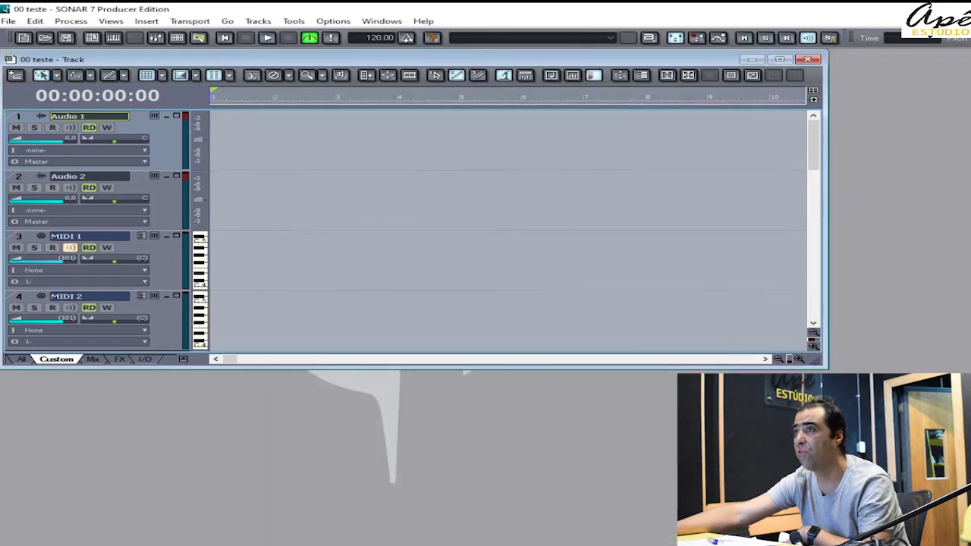
left_click(45, 37)
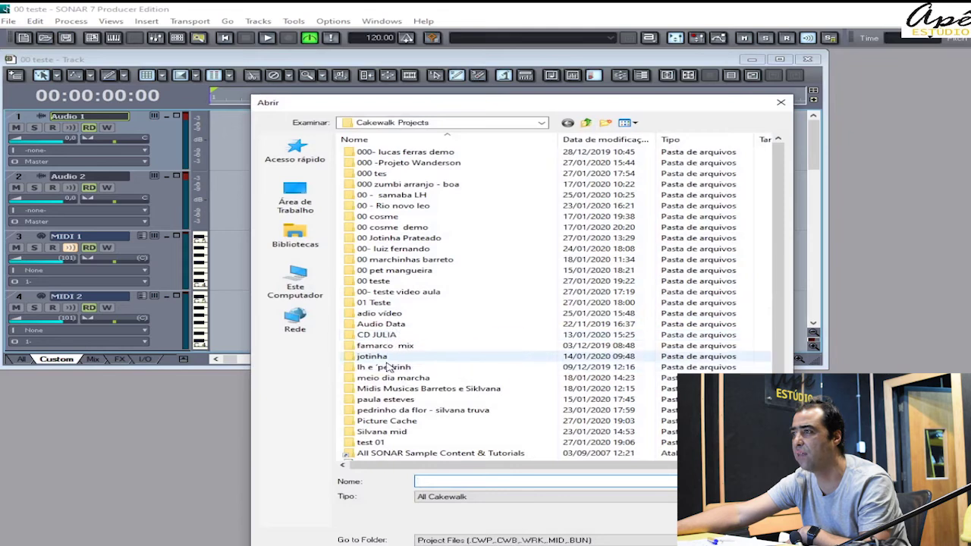
double_click(379, 282)
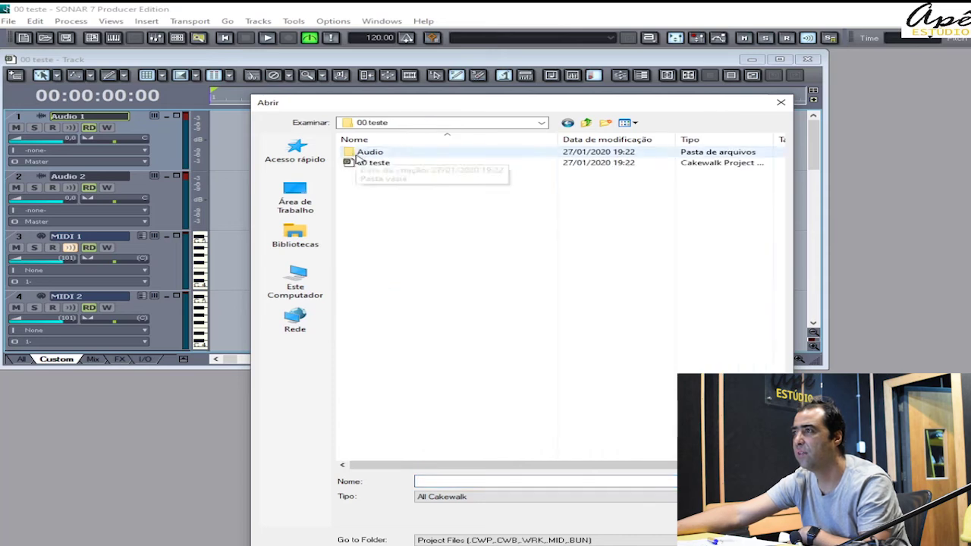
double_click(356, 153)
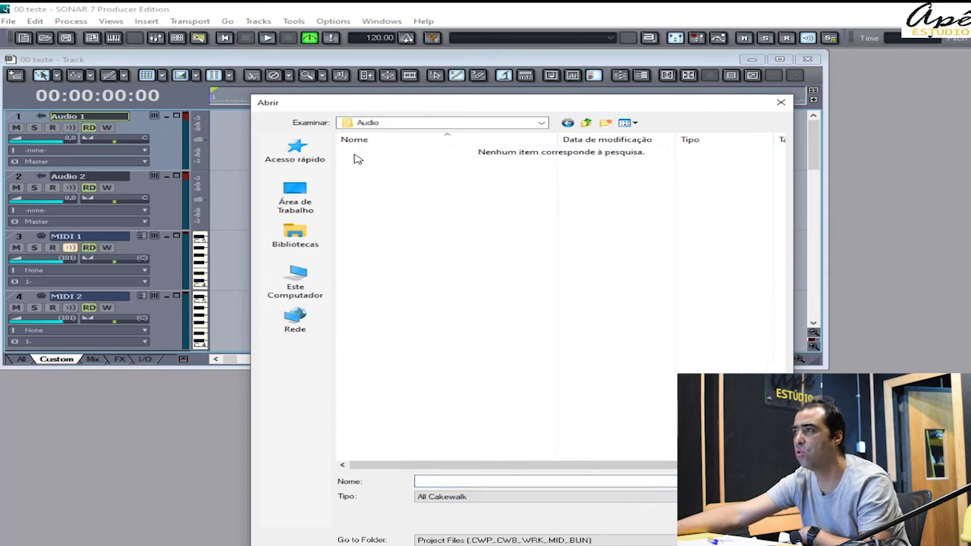
left_click(586, 123)
double_click(372, 162)
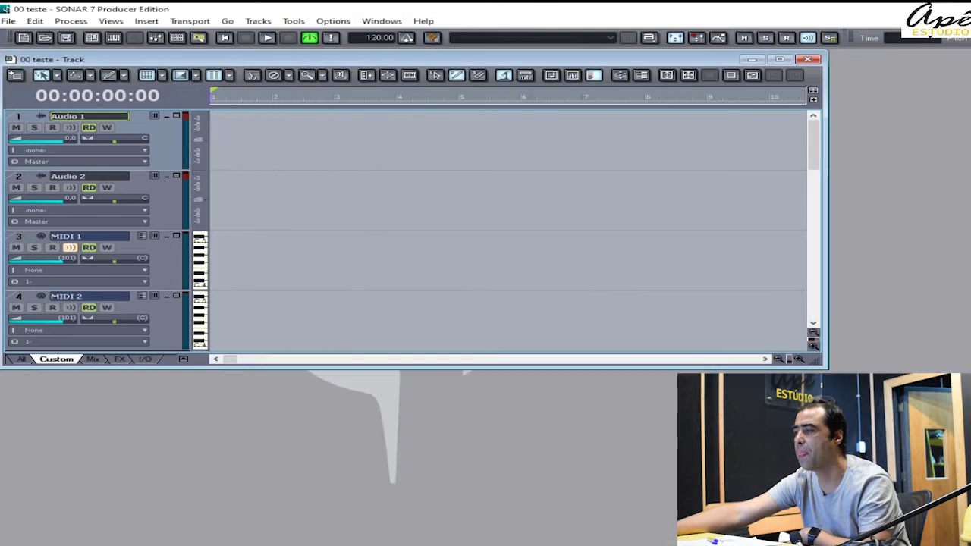
Step: Maximize the Track view and widen the track pane so that it shows all track controls
left_click(780, 60)
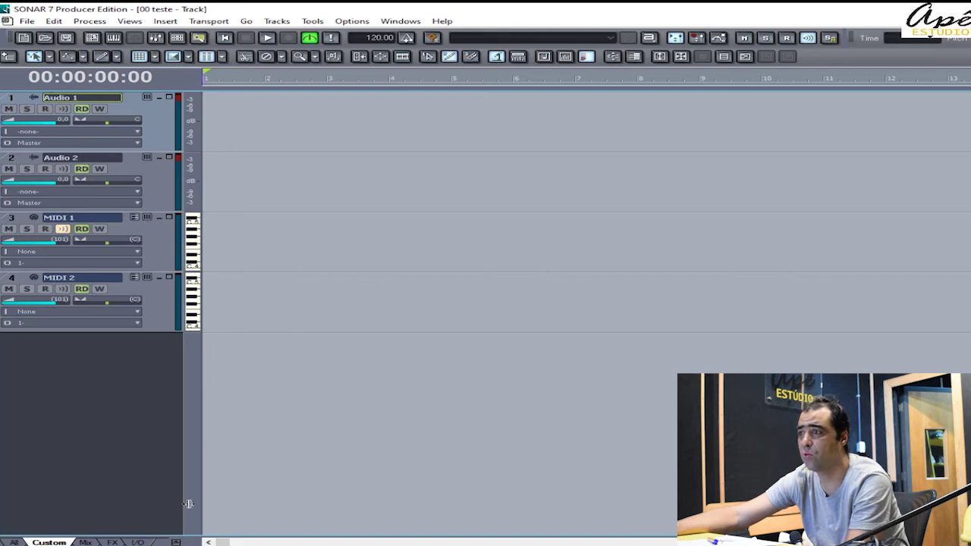
left_click_drag(201, 502, 415, 501)
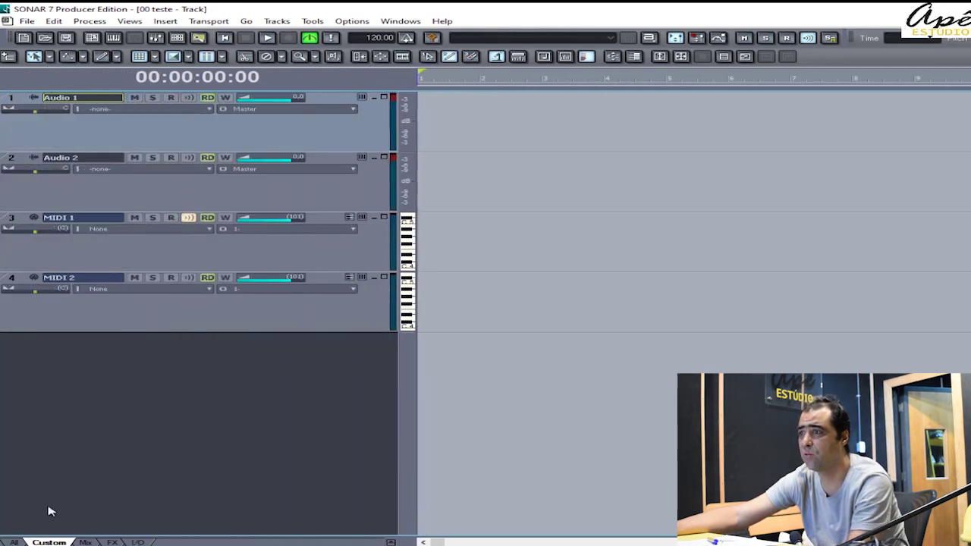
left_click(14, 541)
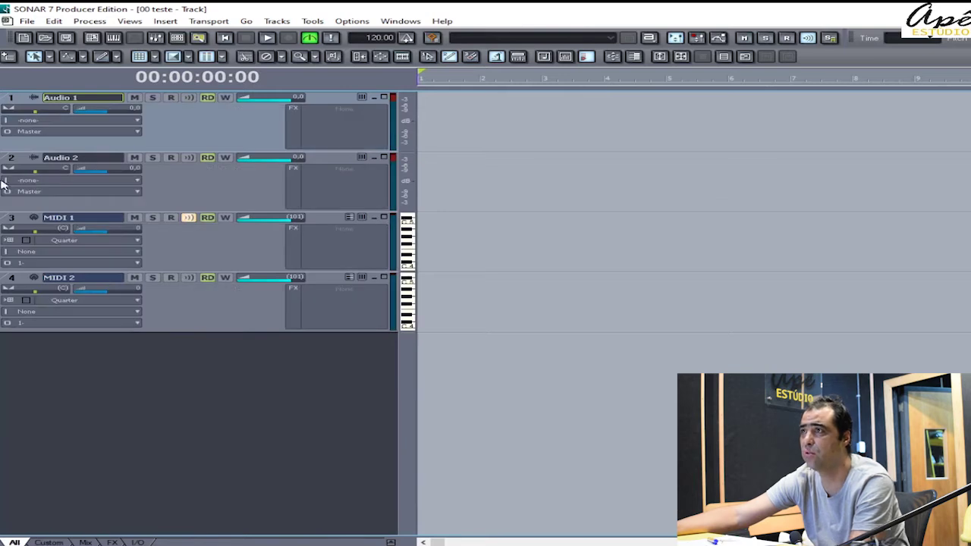
Step: View the input source options for the Audio 1 track without changing its input
left_click(139, 120)
mouse_move(186, 167)
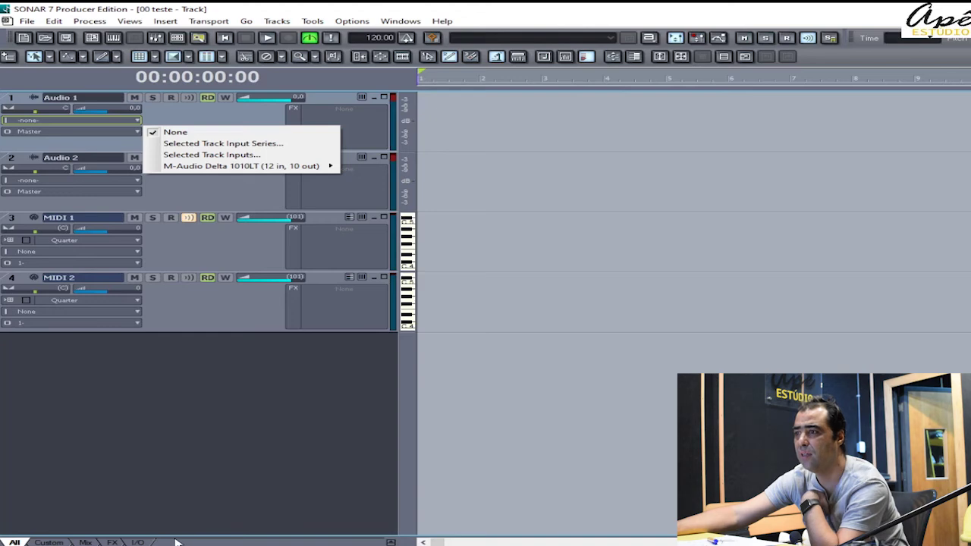
left_click(367, 539)
Step: Reveal the buses, expanding the Master bus, and set its output to Delta 1010LT 1/2
left_click_drag(363, 536, 338, 376)
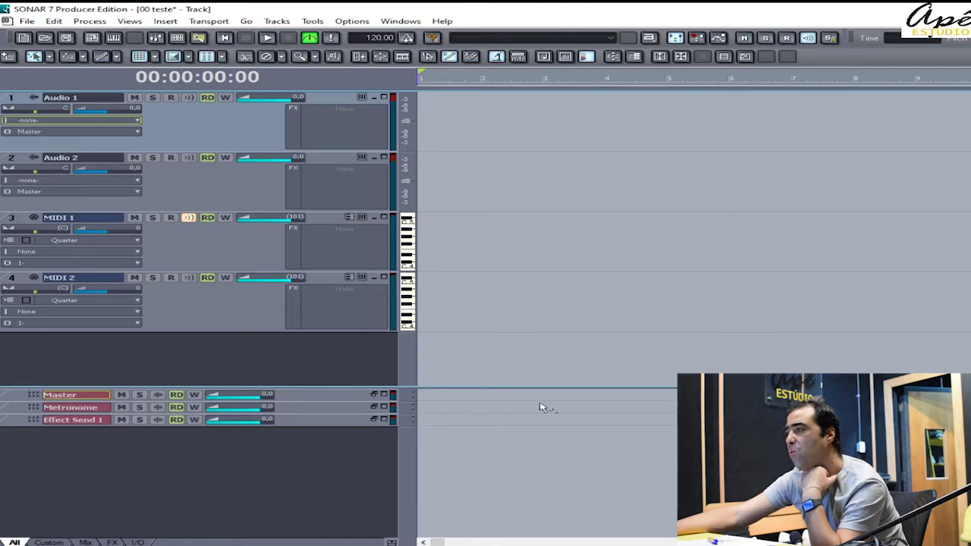
left_click_drag(288, 400, 288, 434)
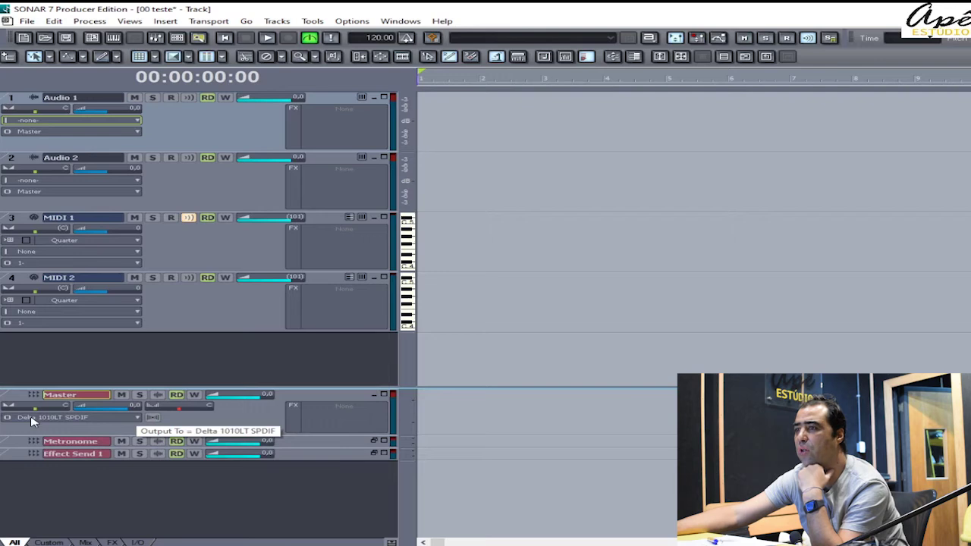
left_click(136, 418)
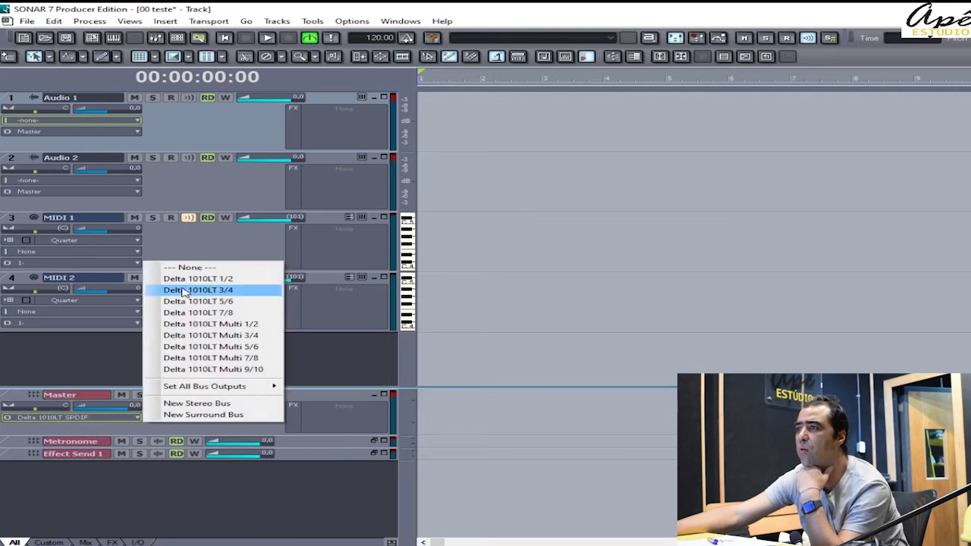
left_click(184, 279)
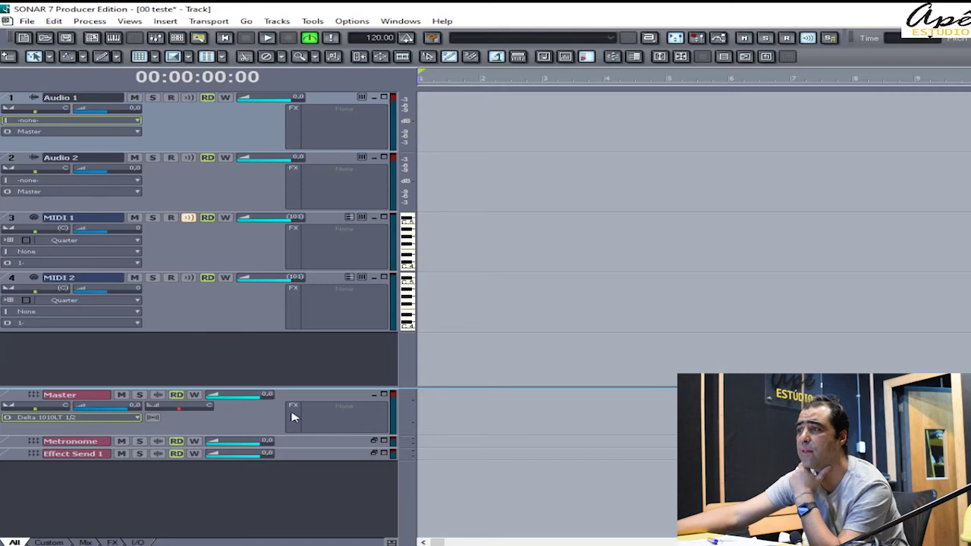
Step: Browse the audio effects available for the Master bus's FX bin without adding one
right_click(341, 415)
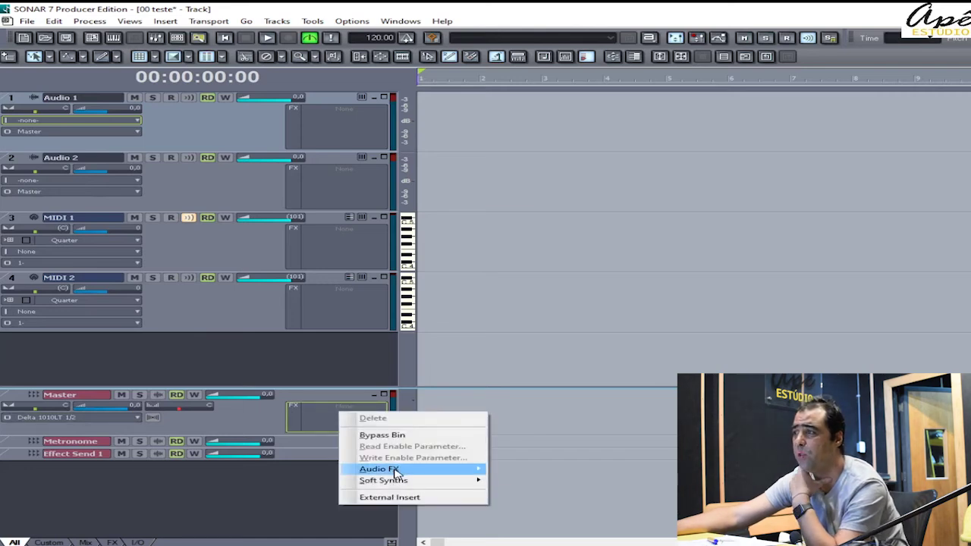
mouse_move(398, 472)
mouse_move(568, 462)
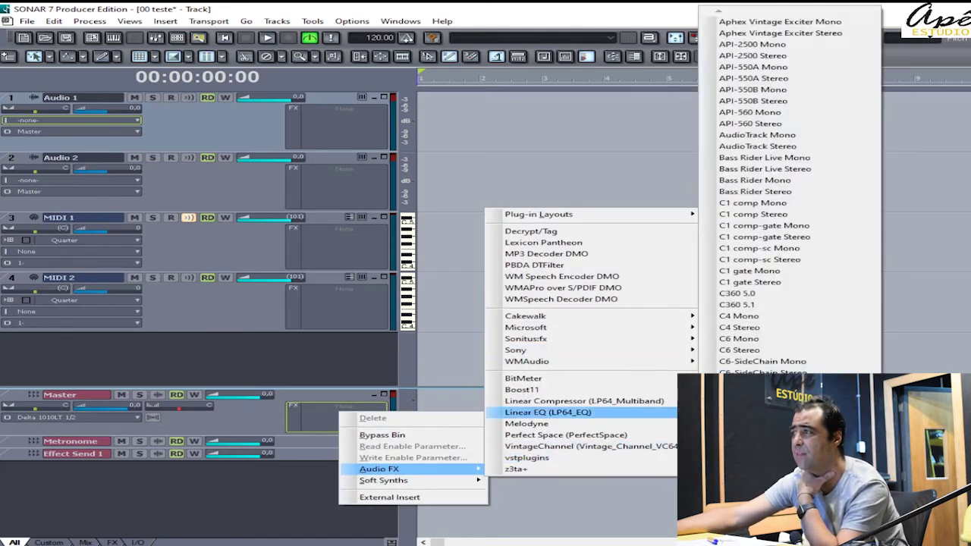
left_click(76, 449)
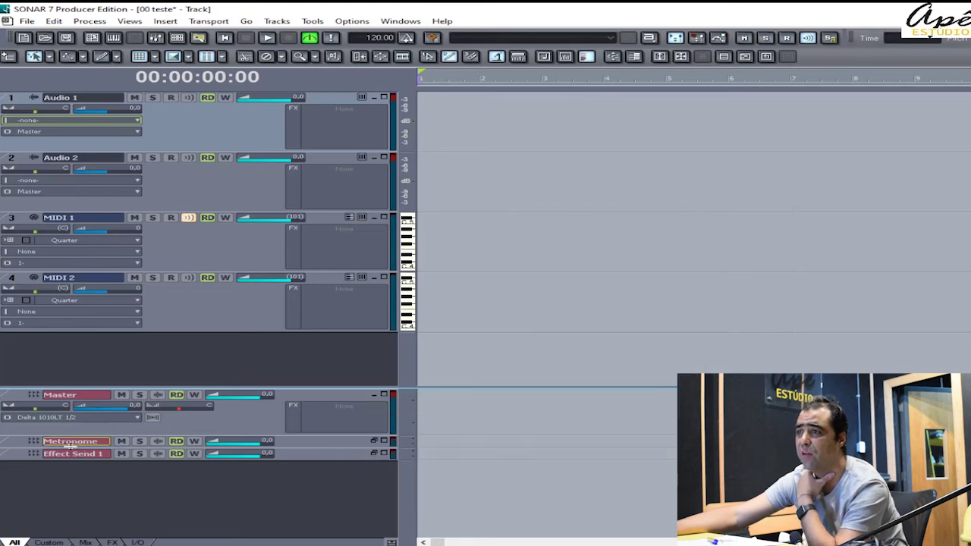
Step: Expand the Metronome bus and view the options for inserting a new bus below Effect Send 1
left_click_drag(76, 448, 71, 505)
scroll(141, 503, "down", 2)
right_click(64, 458)
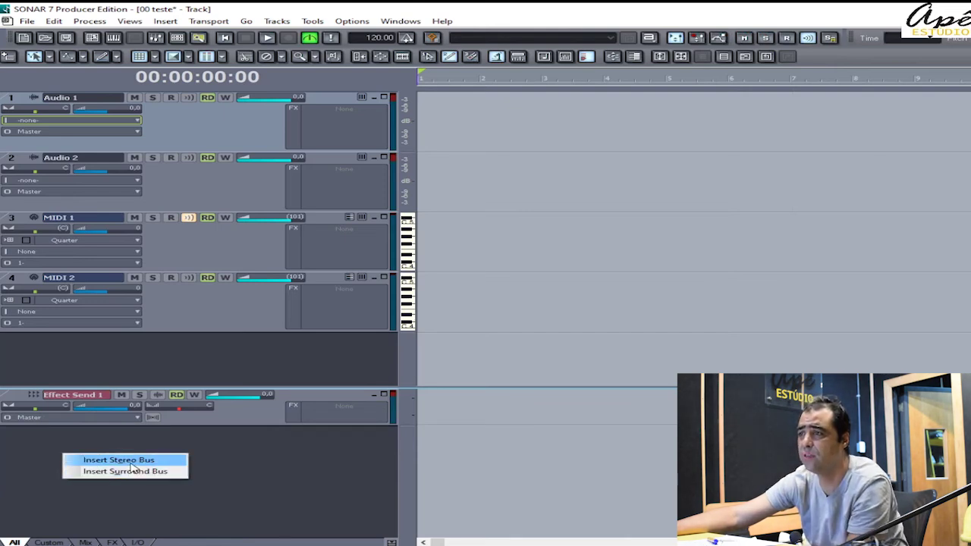
left_click(271, 485)
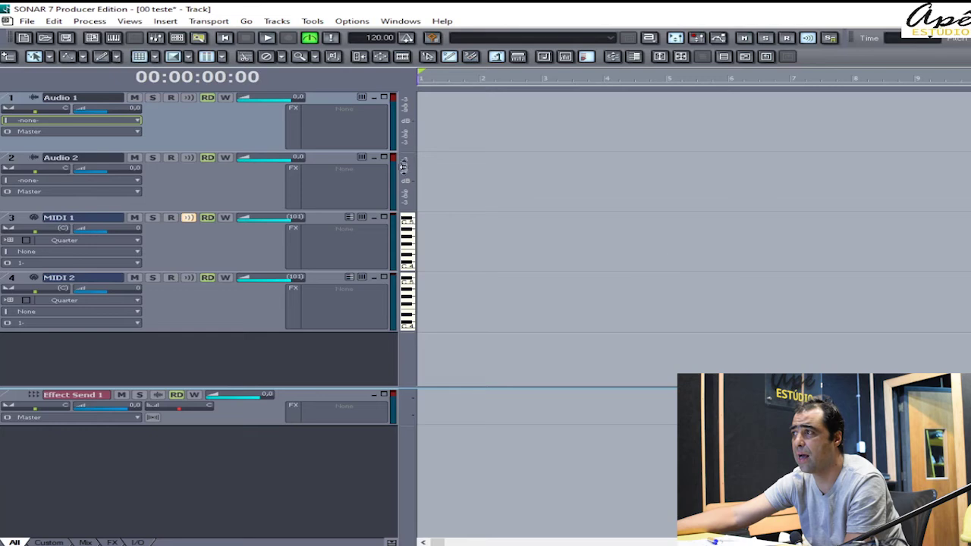
Step: View the Audio 1 track in the Piano Roll and return to the Track view
left_click(112, 39)
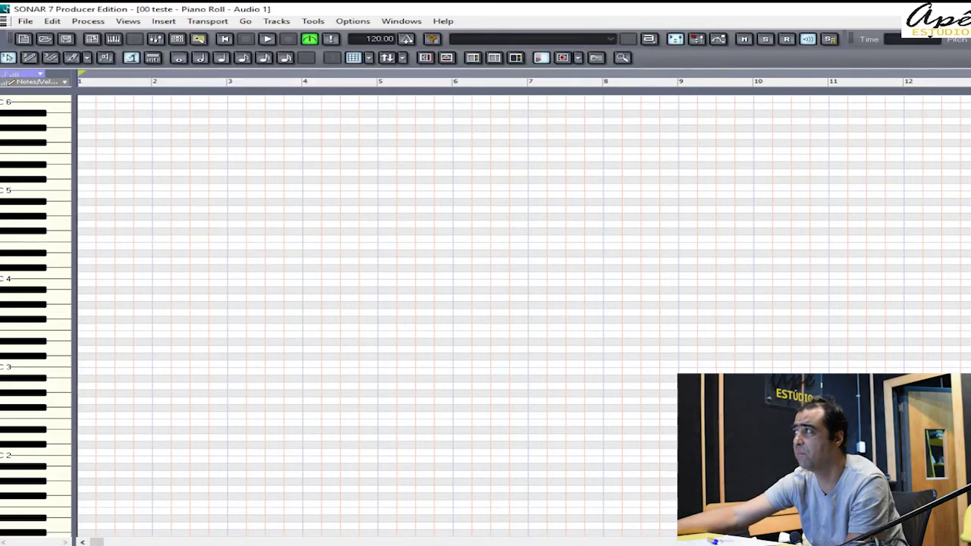
left_click(962, 20)
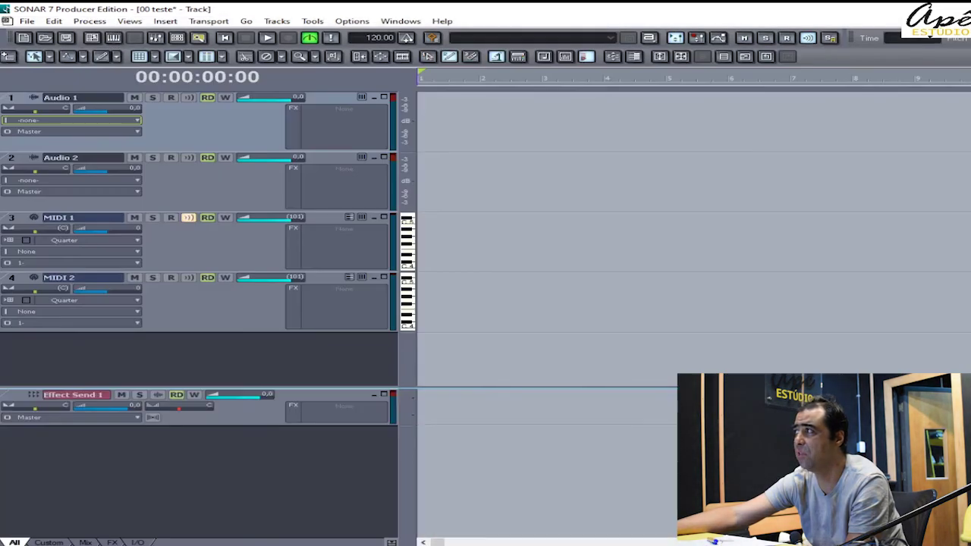
Step: Open the Console and switch all channel and bus strips between wide and narrow, leaving them narrow
left_click(157, 39)
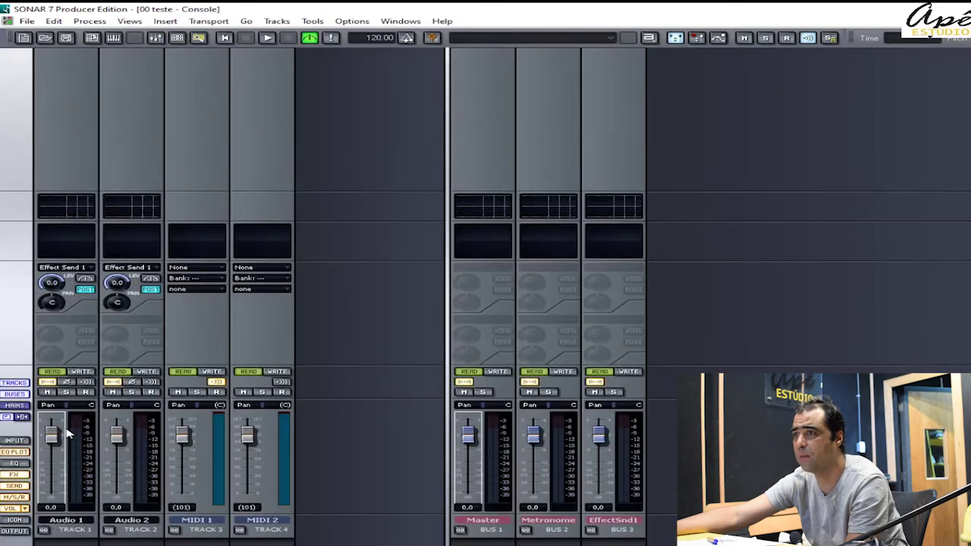
left_click(22, 418)
left_click(17, 418)
left_click(11, 418)
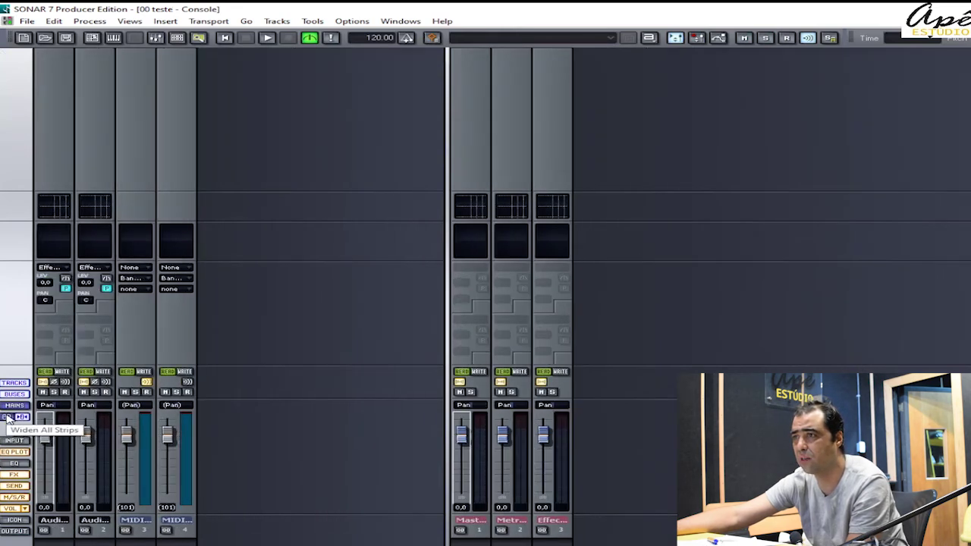
left_click(10, 418)
left_click(22, 419)
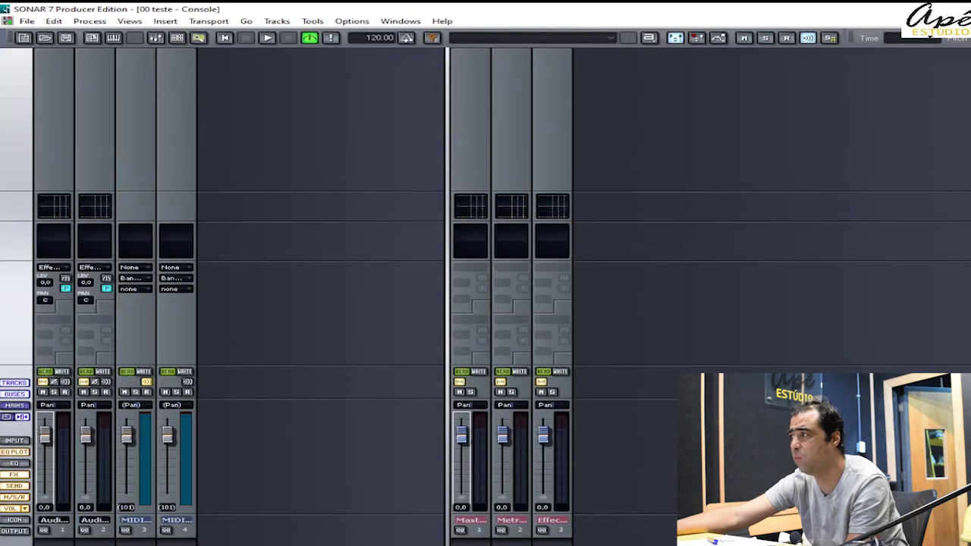
Step: Lower all four track faders together to -8,7 on the audio tracks and 63 on the MIDI tracks, and set Audio 1 alone to -9,4
left_click_drag(44, 532, 173, 534)
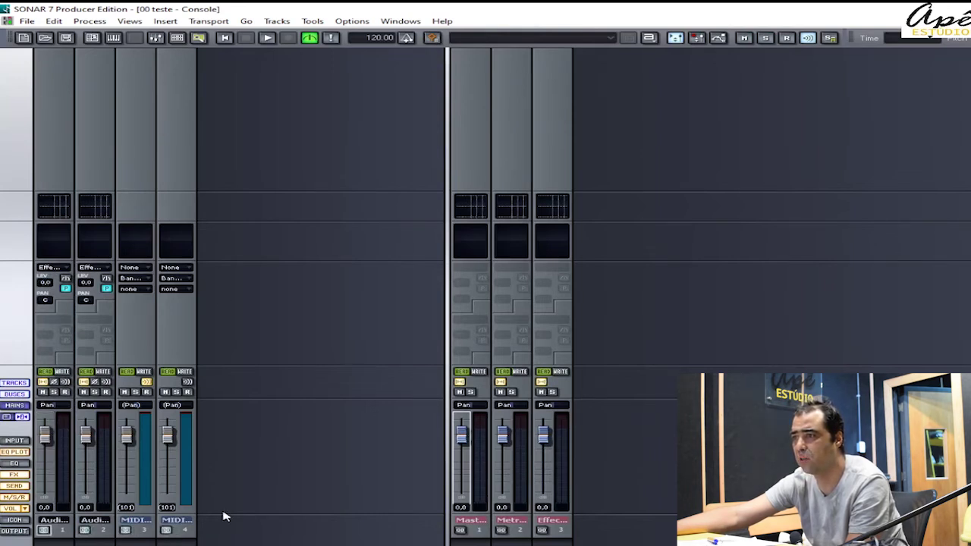
left_click(46, 531)
left_click_drag(43, 532, 193, 540)
left_click_drag(147, 453, 17, 538)
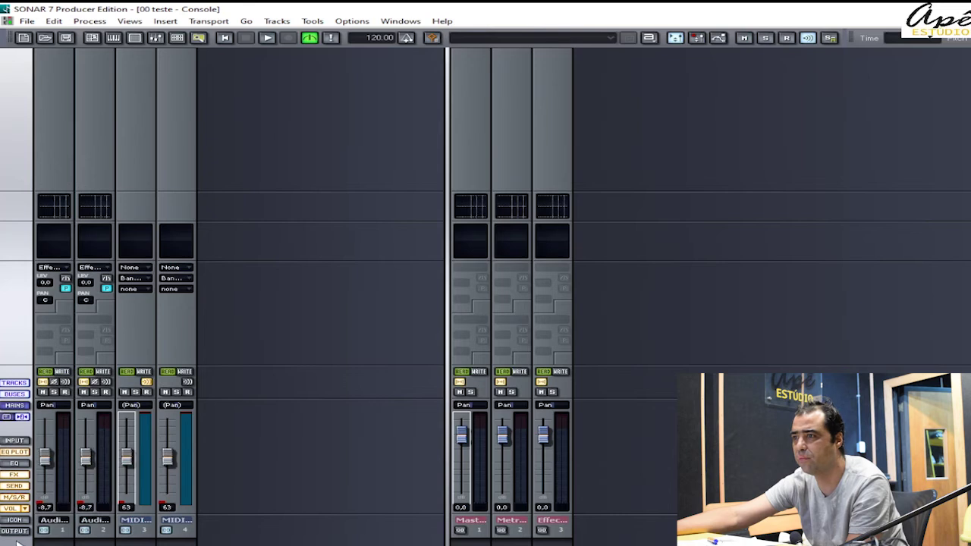
left_click_drag(45, 456, 44, 459)
Step: Show the icons and output selectors on the Console strips, viewing the icon options for Audio 1
double_click(51, 521)
left_click(15, 520)
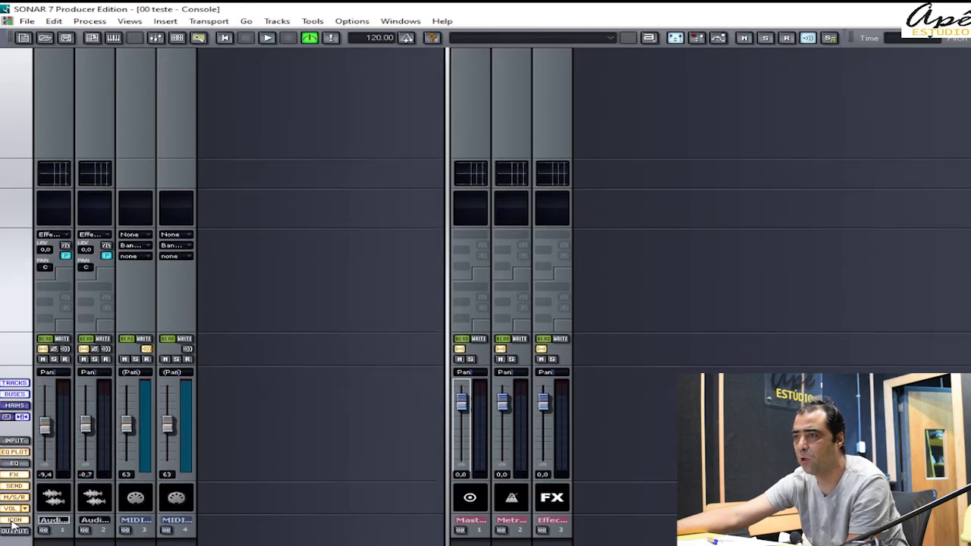
left_click(58, 495)
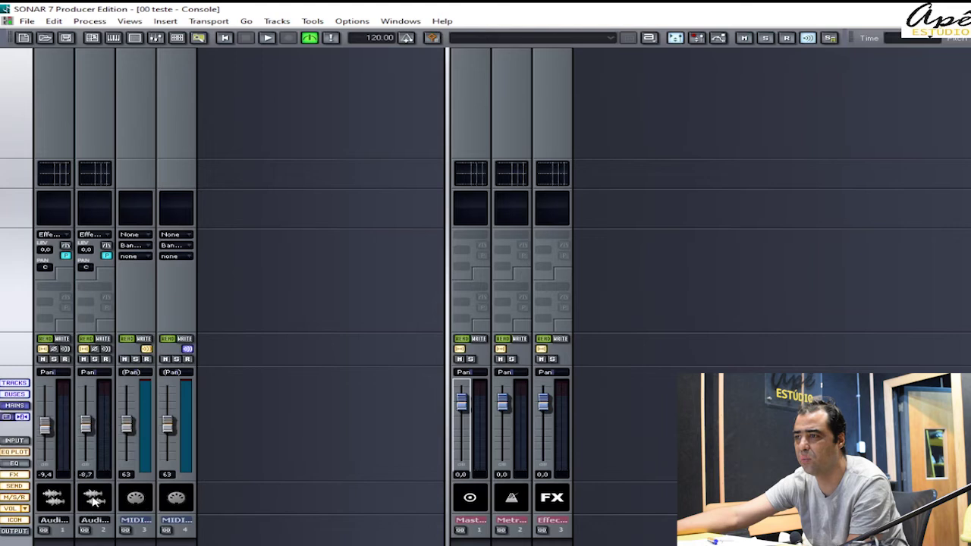
left_click(15, 520)
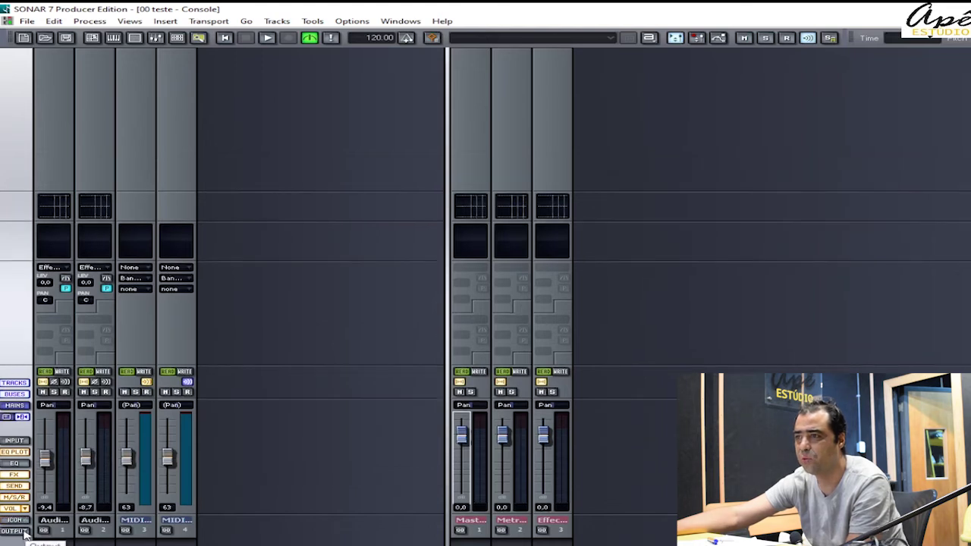
left_click(20, 521)
right_click(55, 516)
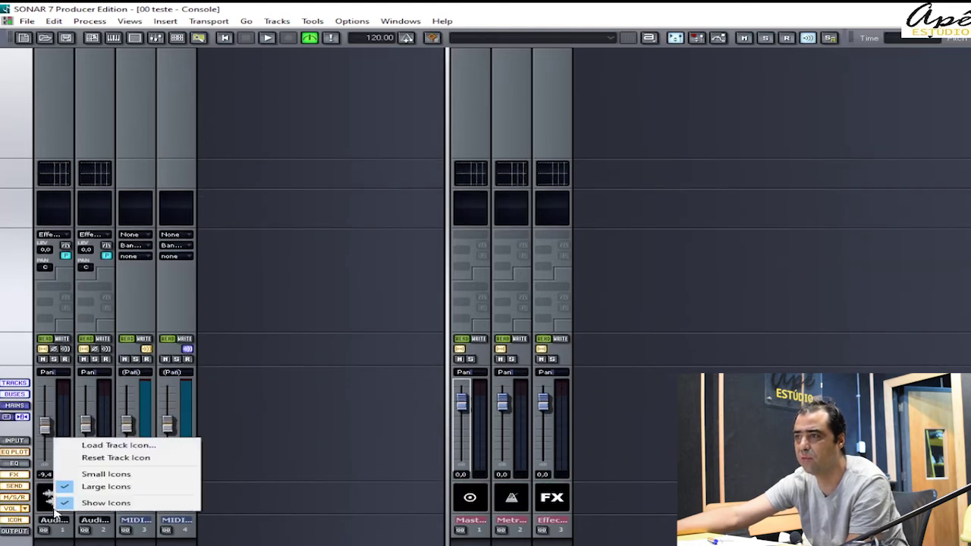
right_click(52, 503)
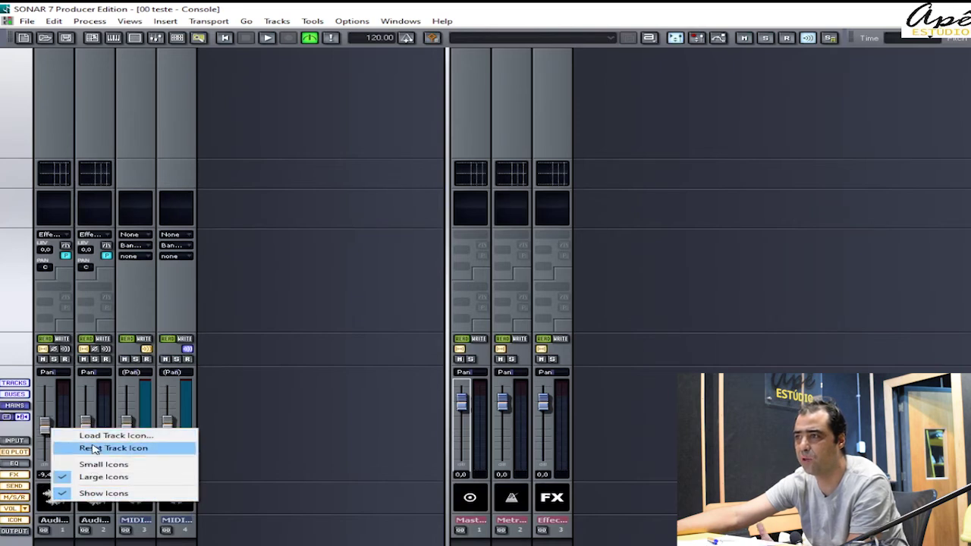
left_click(14, 532)
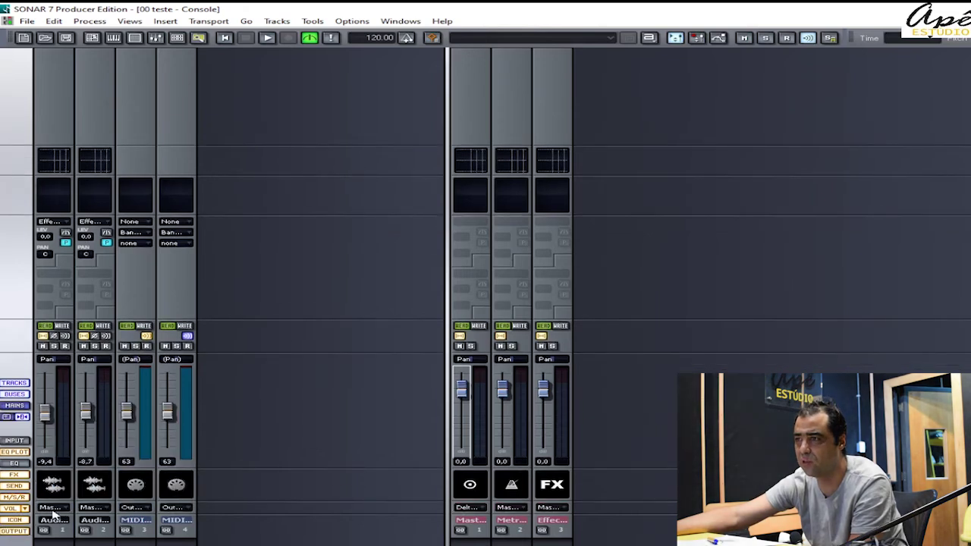
Step: Route Audio 1's output to Delta 1010LT SPDIF and set it back to Master
left_click(92, 507)
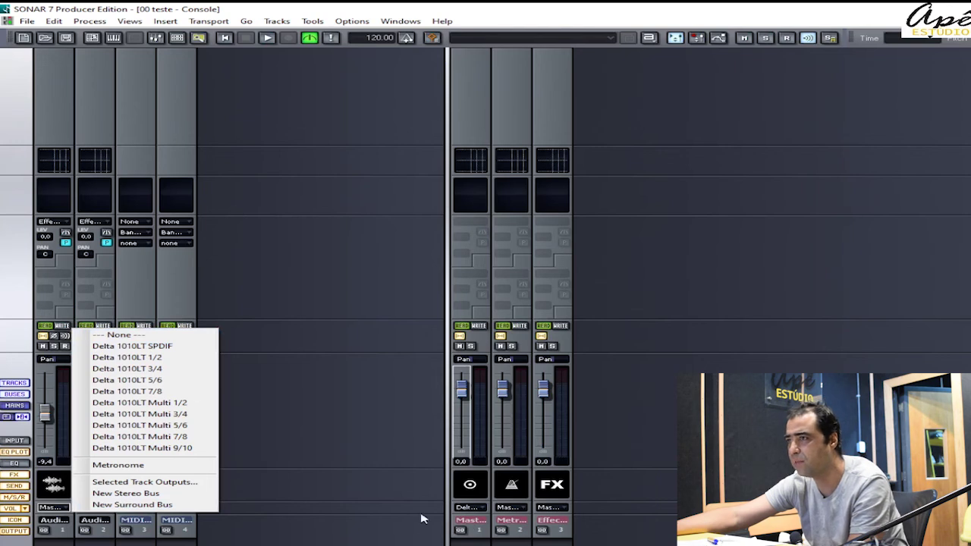
left_click(113, 347)
left_click(66, 509)
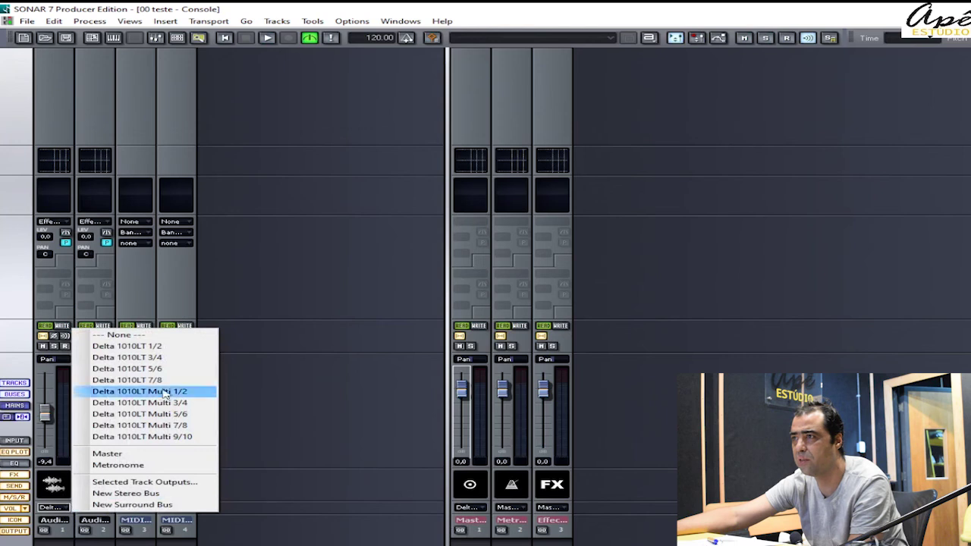
left_click(167, 456)
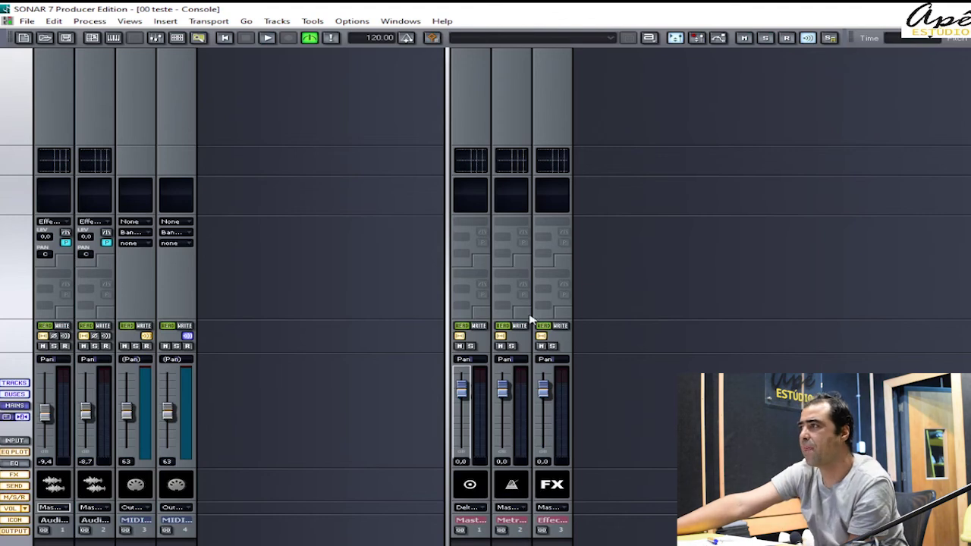
Step: Turn on Audio 2's effect send and rename the effect send bus (bus 3) as rebver
right_click(548, 205)
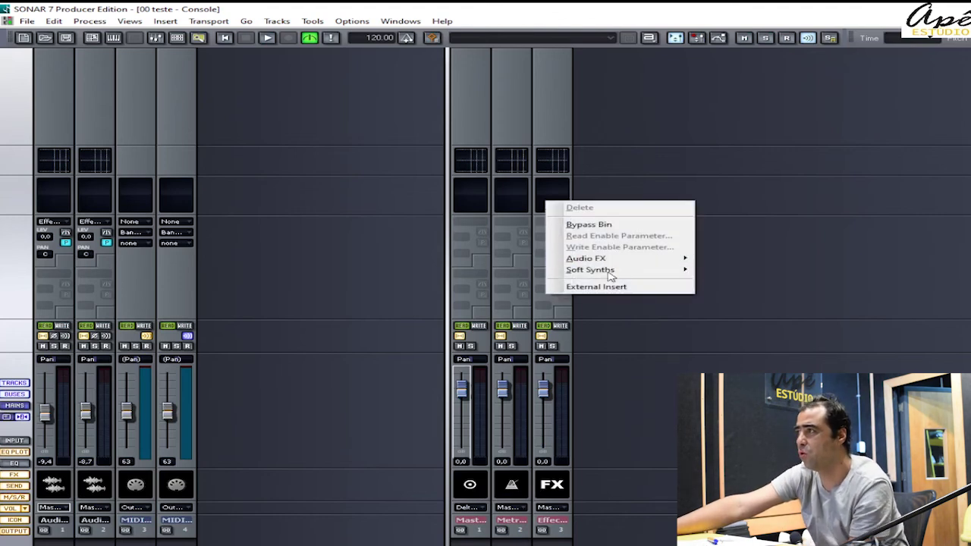
left_click(106, 237)
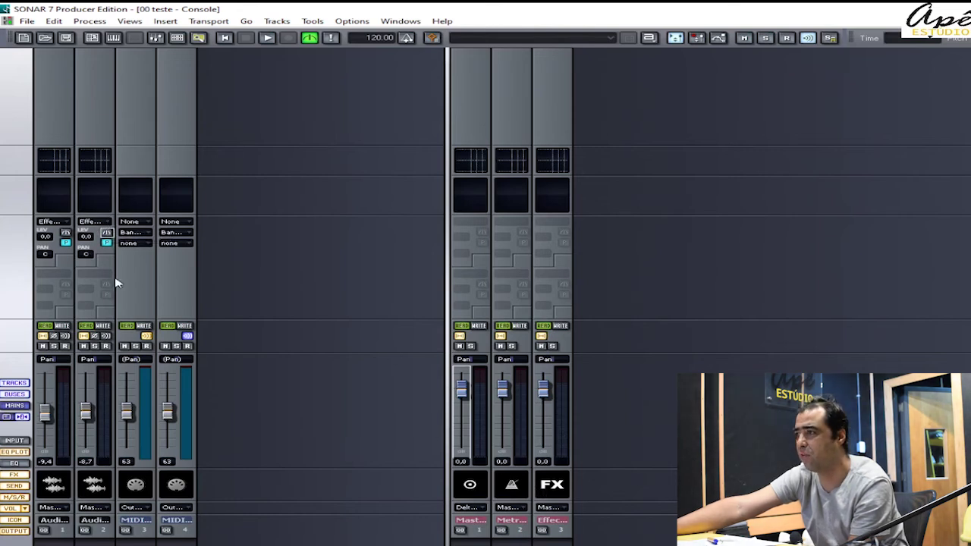
double_click(551, 520)
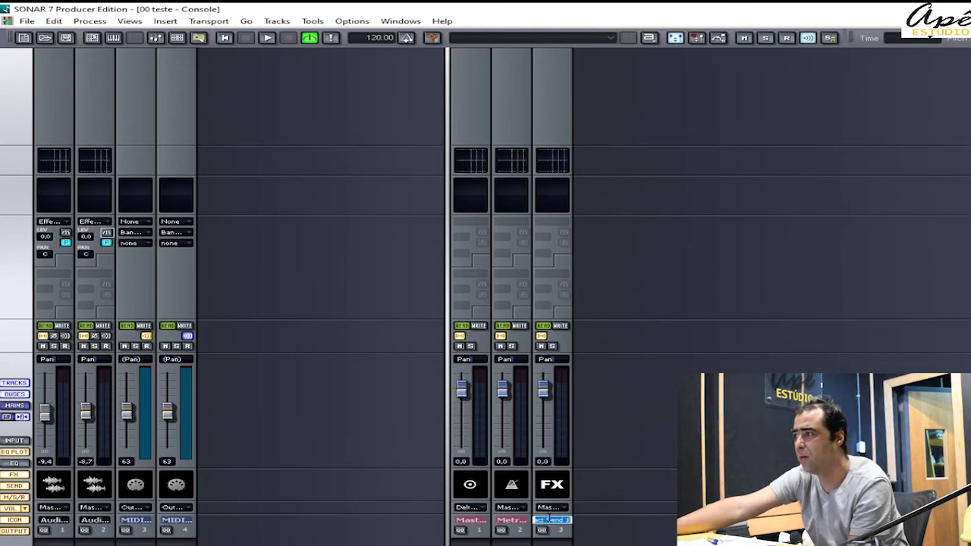
type("reverb")
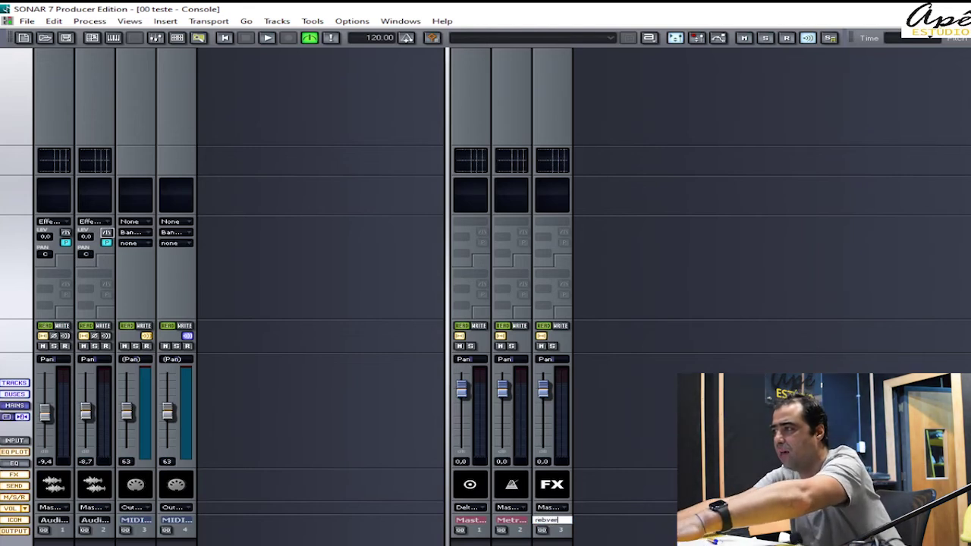
key("Return")
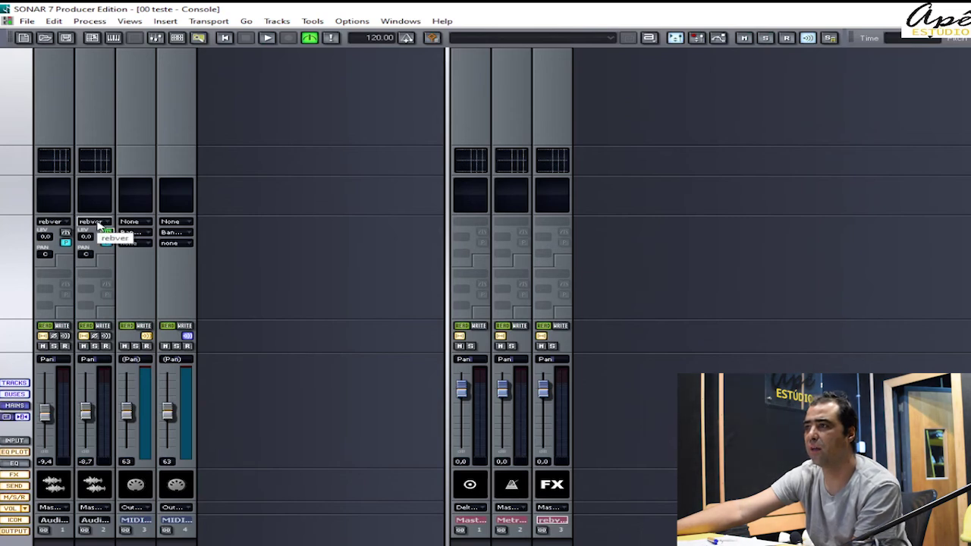
Step: Switch the Console strips to wide and correct bus 3's name to reverb
double_click(546, 520)
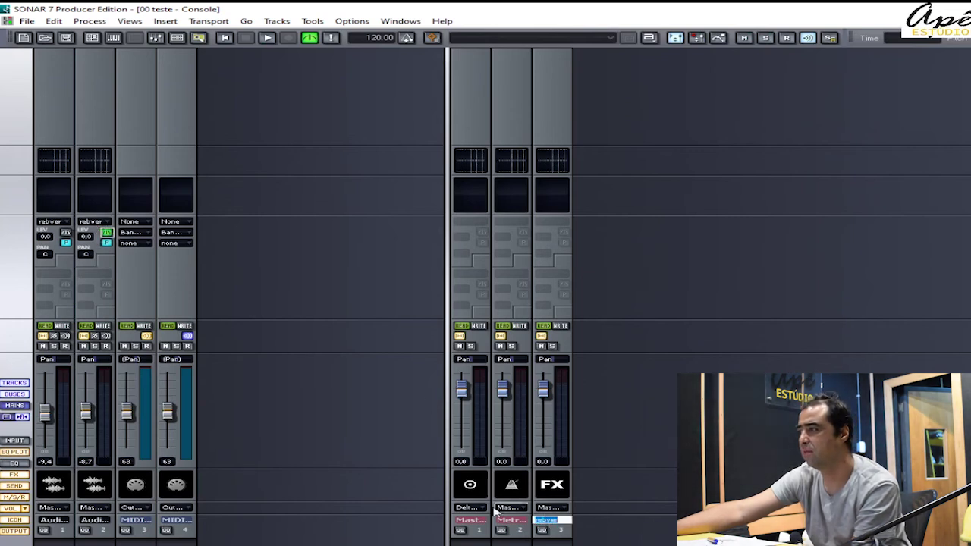
left_click(13, 417)
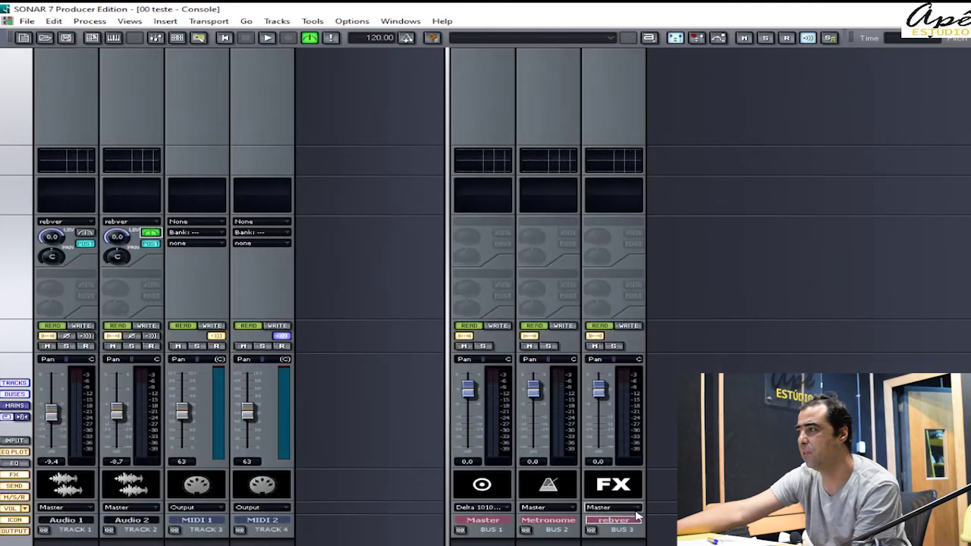
double_click(616, 521)
type("reve")
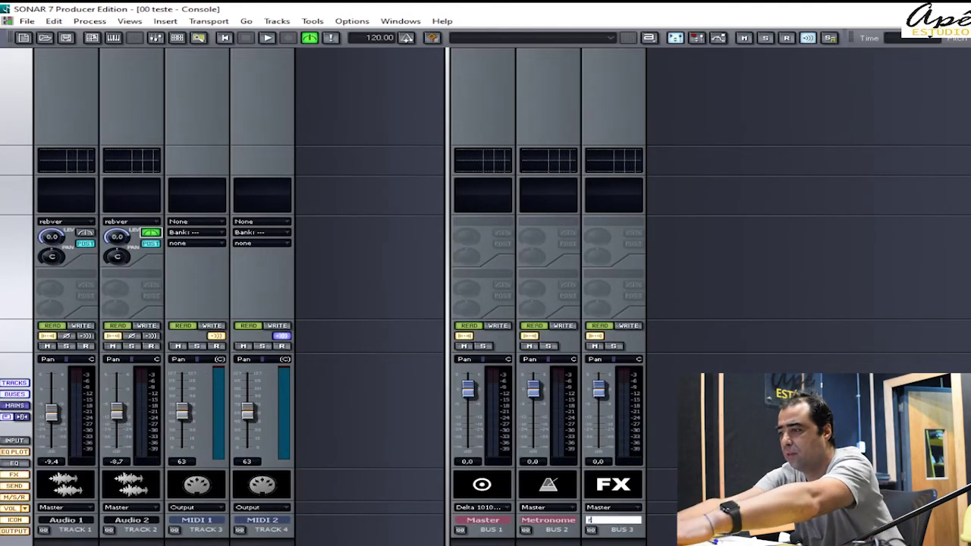
type("rb")
key("Return")
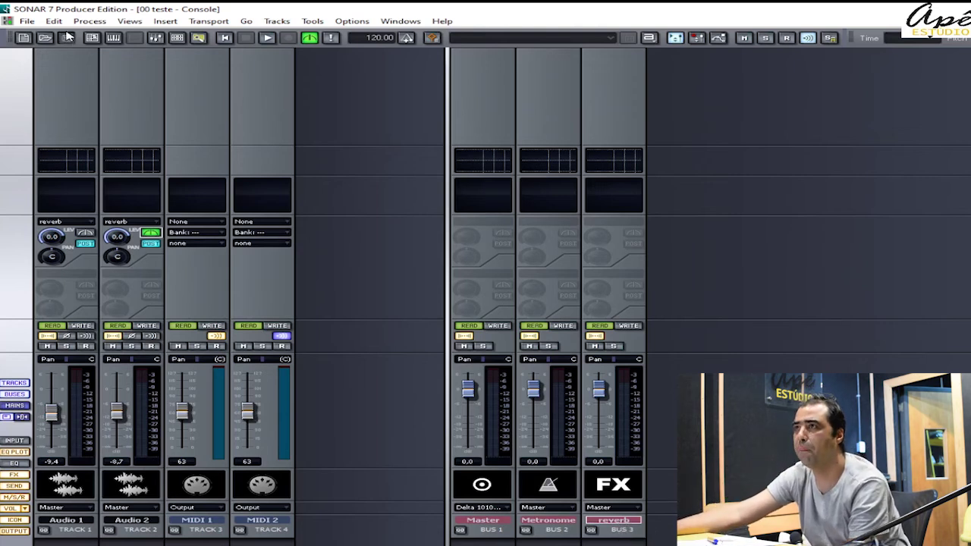
Step: Browse the audio effects and soft synths available for the Master bus's FX bin and view Audio 2's FX bin options, adding nothing
right_click(488, 197)
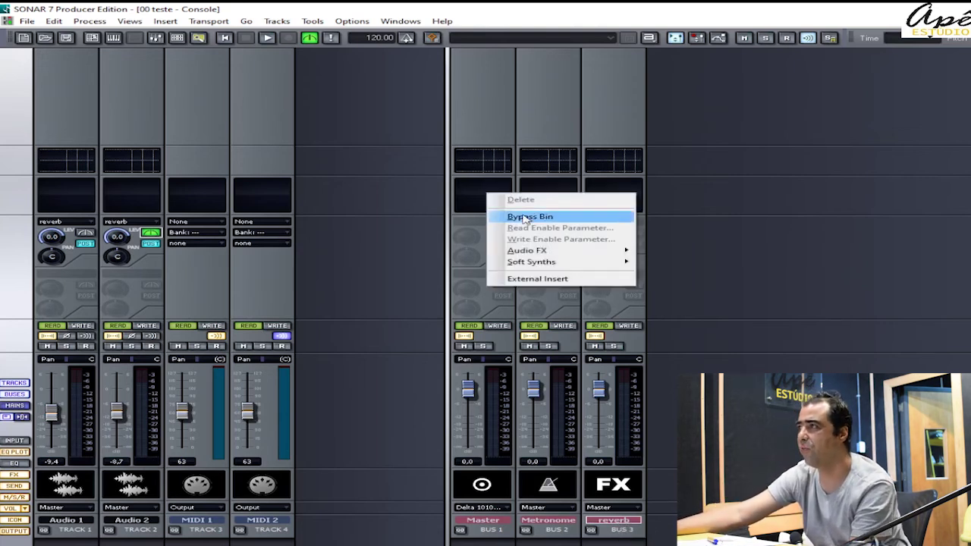
mouse_move(531, 250)
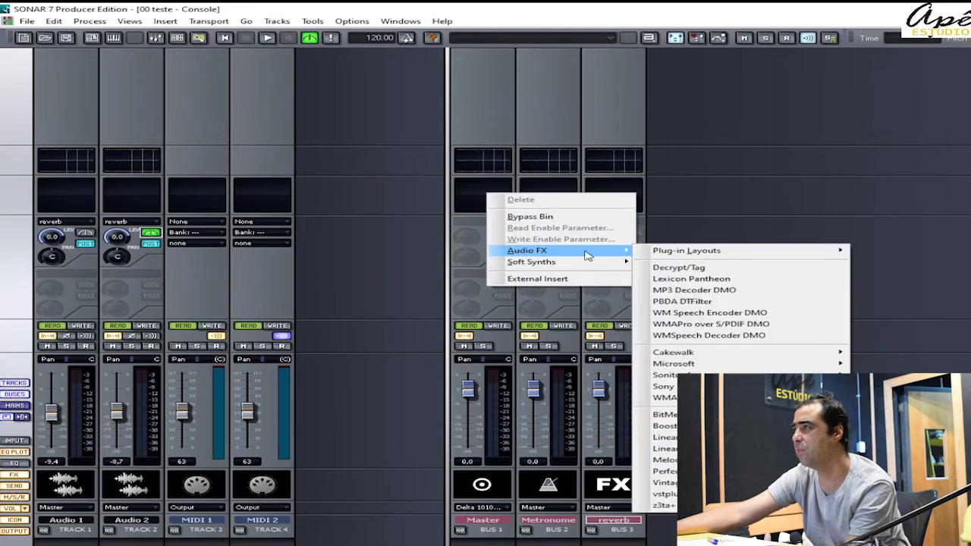
mouse_move(561, 264)
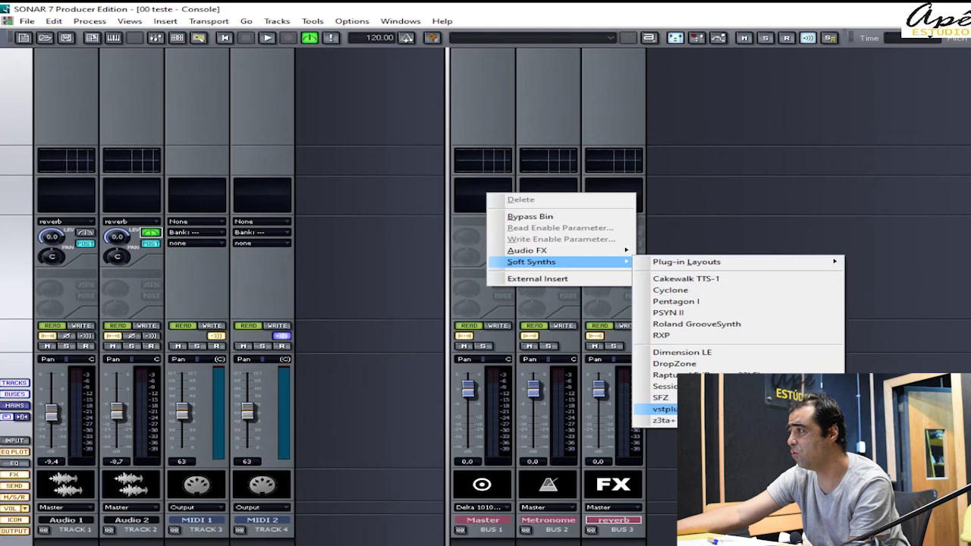
key("Escape")
key("Escape")
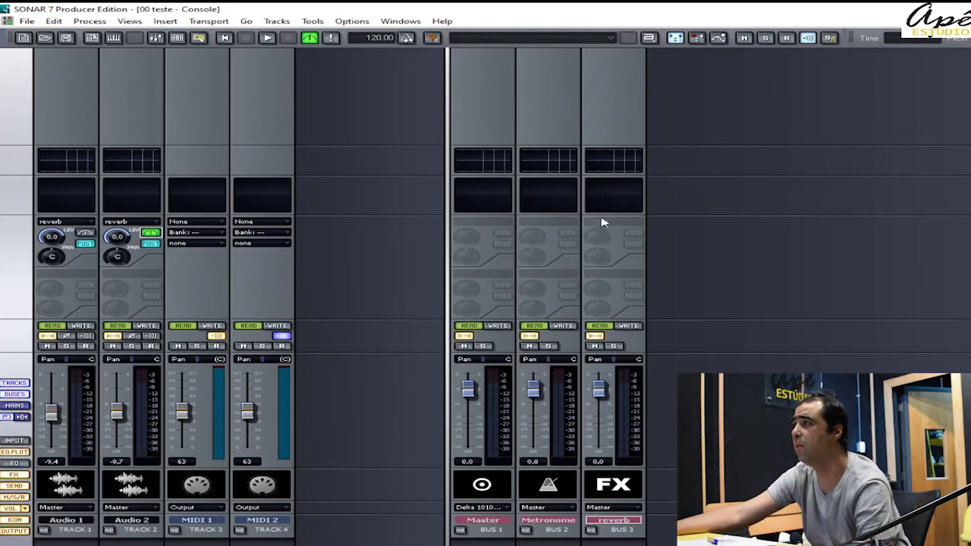
right_click(118, 201)
left_click(322, 249)
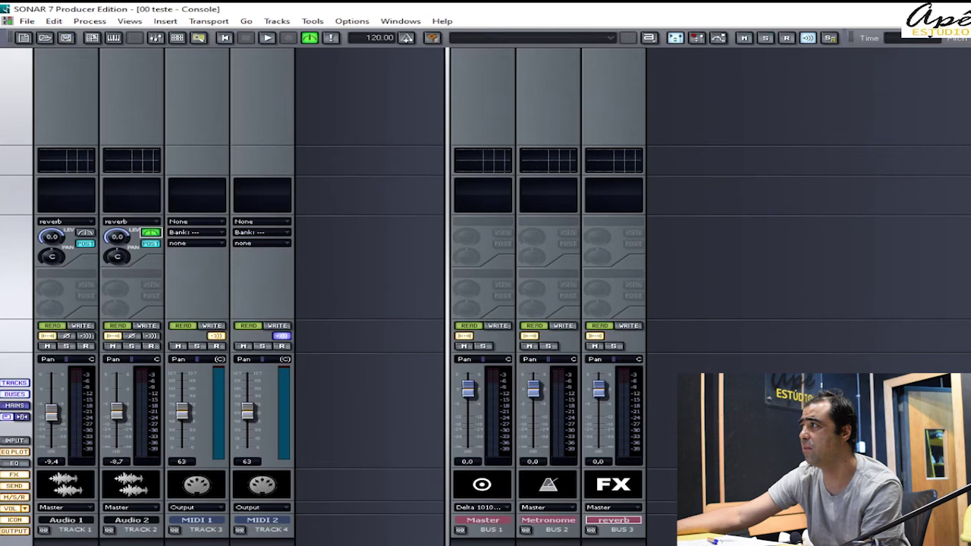
Step: Return to the Track view, delete all four selected tracks at once and undo the deletion
key("alt+1")
left_click_drag(21, 105, 14, 288)
right_click(14, 288)
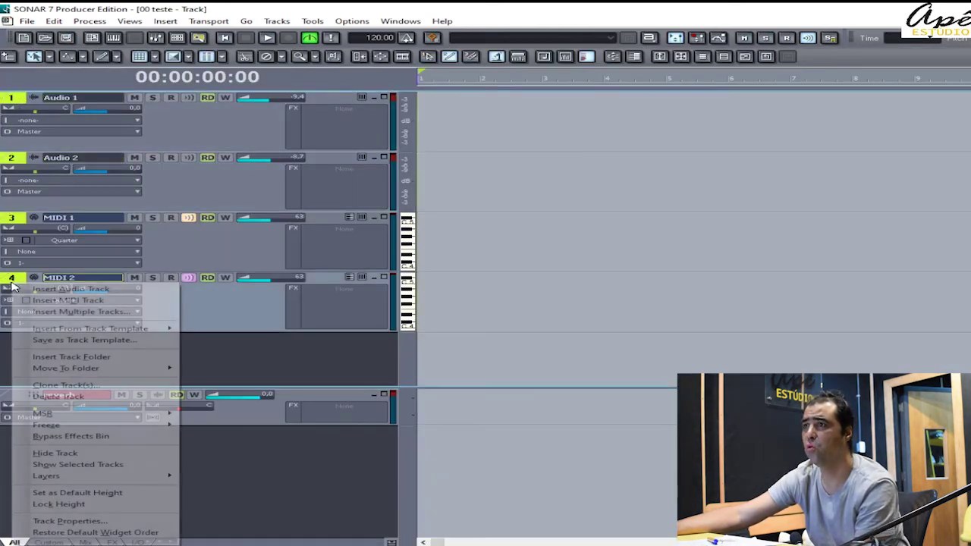
left_click(58, 397)
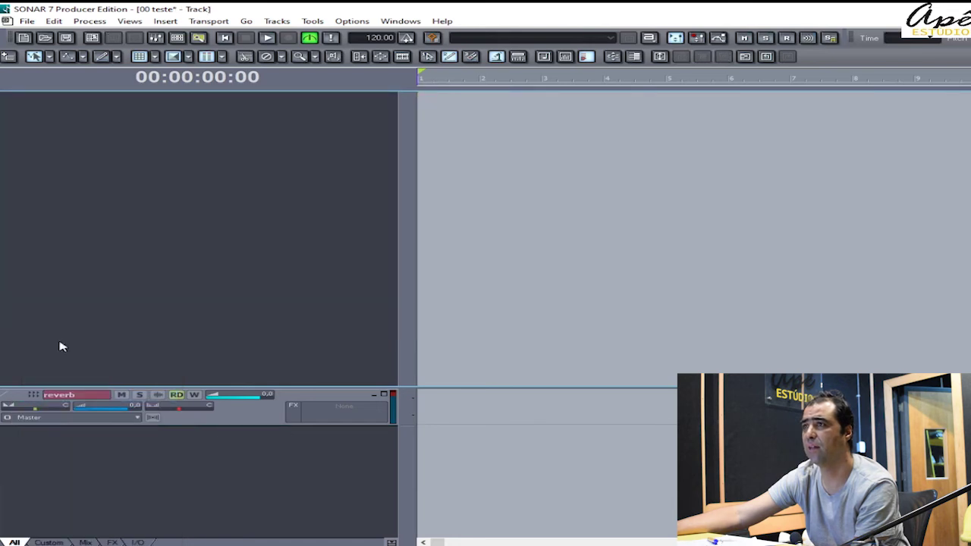
key("ctrl+z")
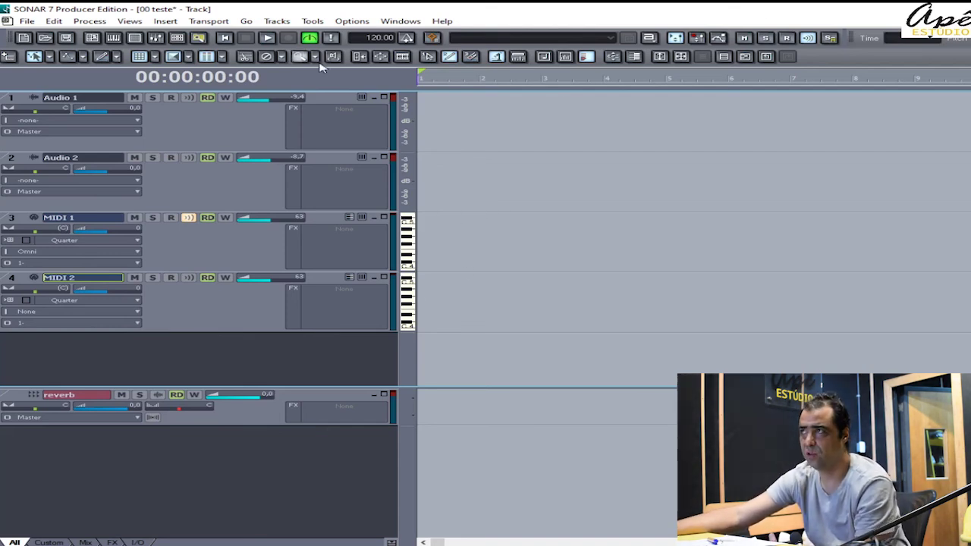
Step: Save the 00 teste project
left_click(279, 20)
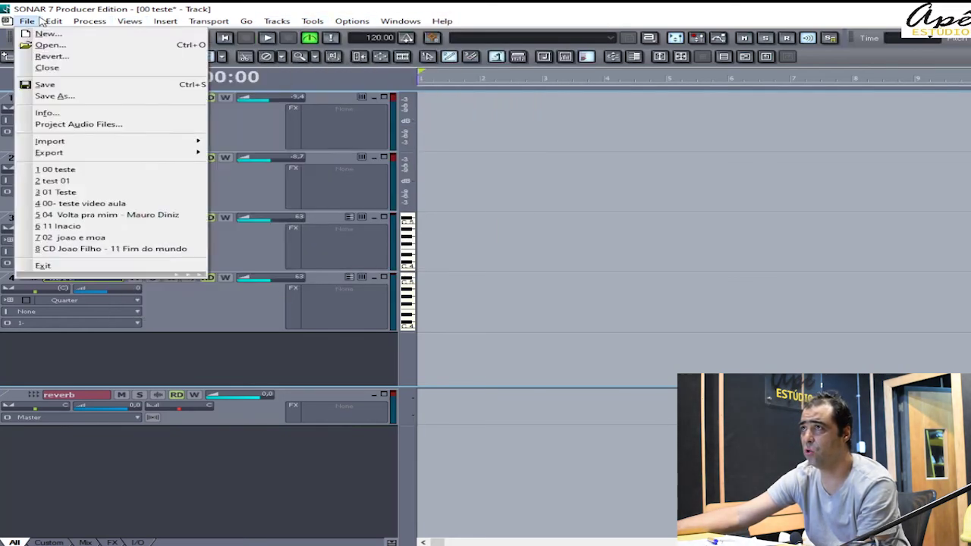
mouse_move(231, 17)
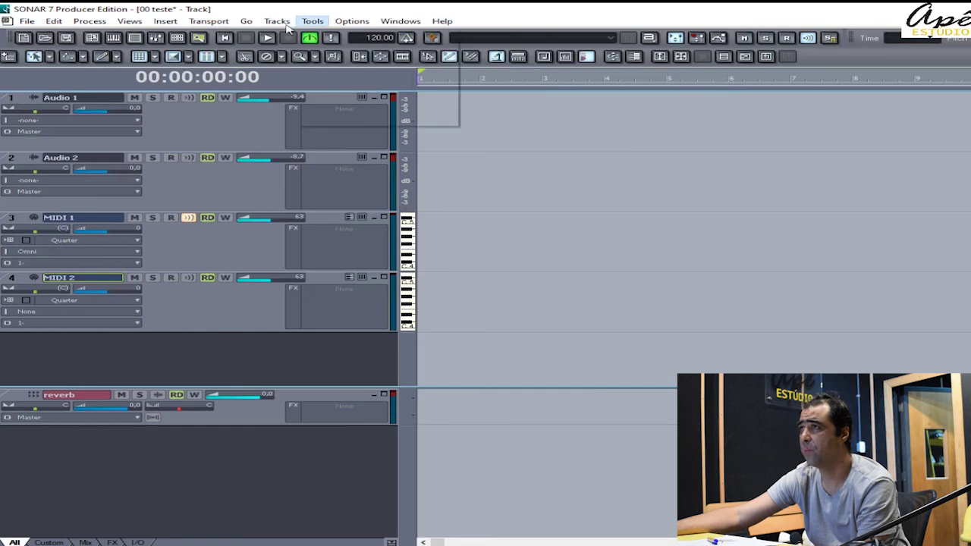
left_click(277, 21)
left_click(67, 43)
left_click(623, 283)
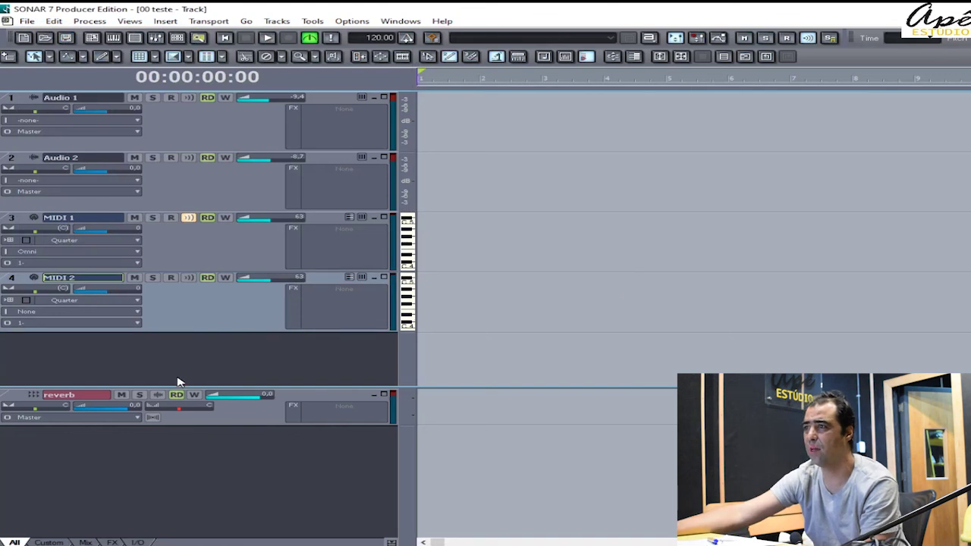
Step: Shrink the Master bus strip to the height of the Metronome strip and move the current time to measure 4 (00:00:06:00)
scroll(209, 448, "up", 2)
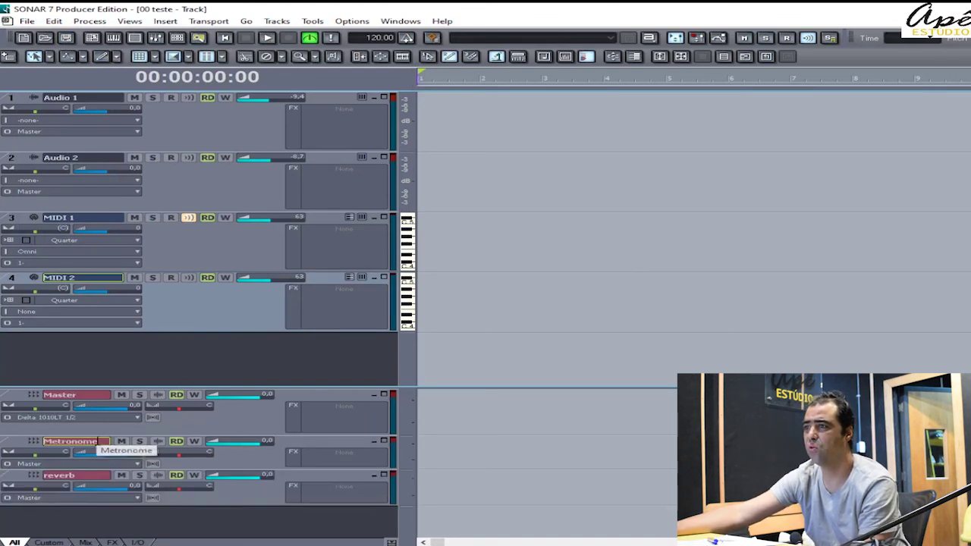
left_click_drag(95, 438, 95, 426)
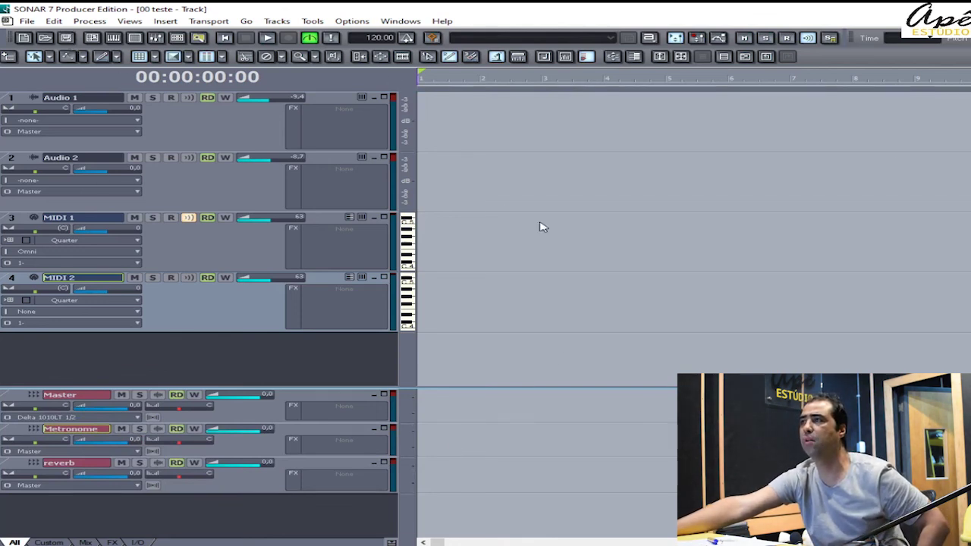
left_click(364, 38)
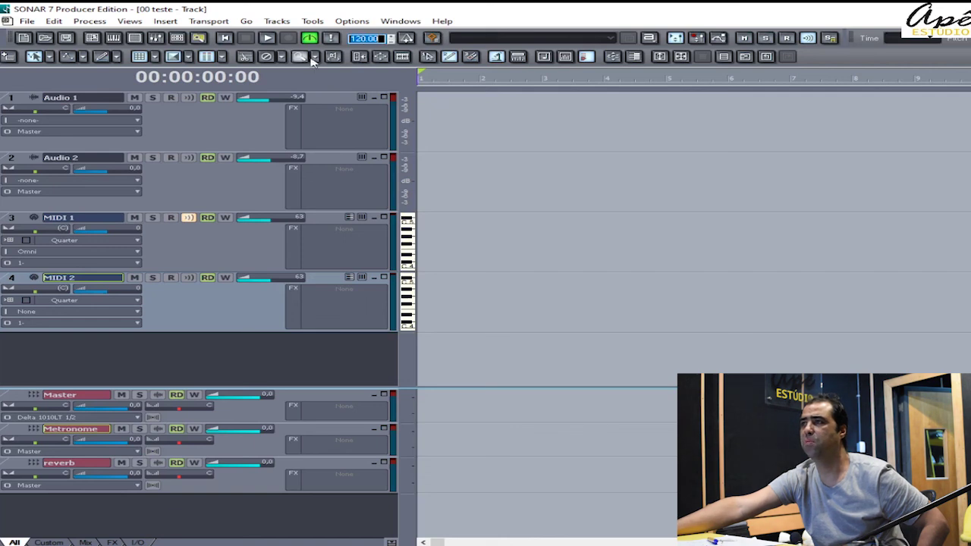
left_click(628, 220)
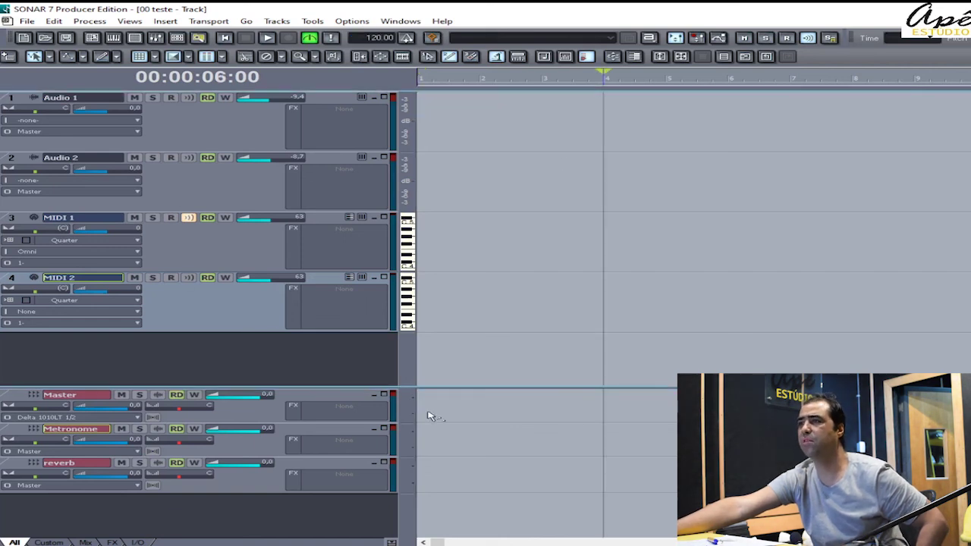
Step: Set Audio 1's input to Left Delta 1010LT 5/6 and arm the track for recording
left_click(139, 122)
mouse_move(318, 165)
left_click(465, 270)
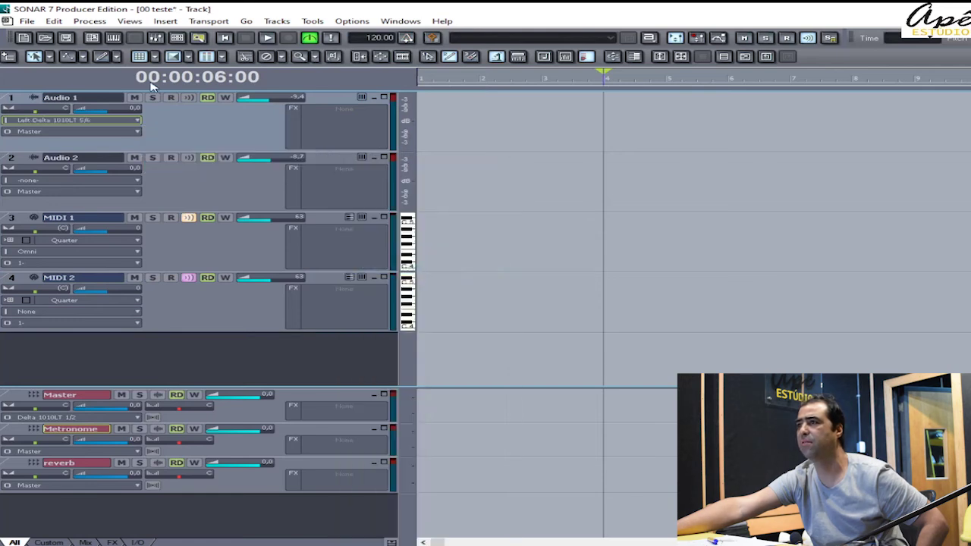
left_click(171, 98)
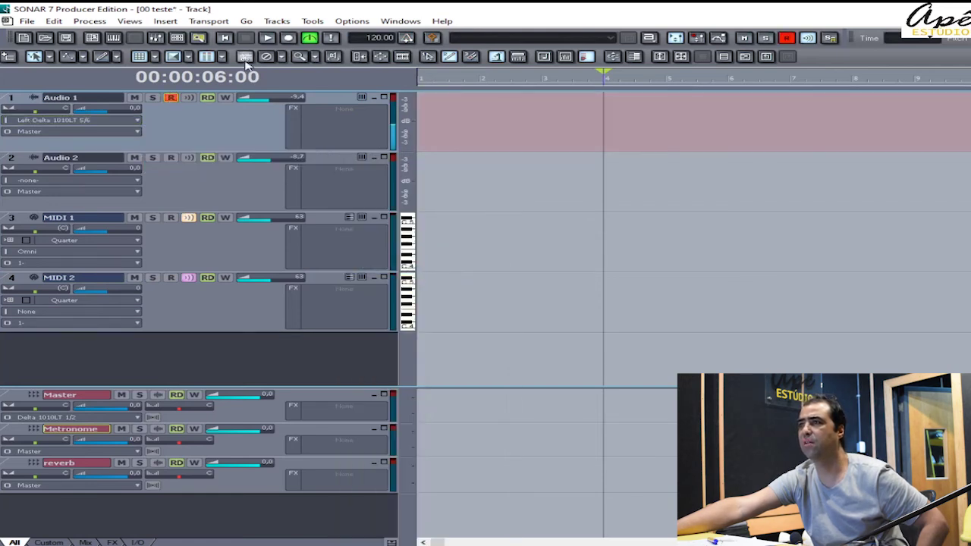
Step: Record a short clip of just under one measure on Audio 1 from measure 4, and play it back
key("r")
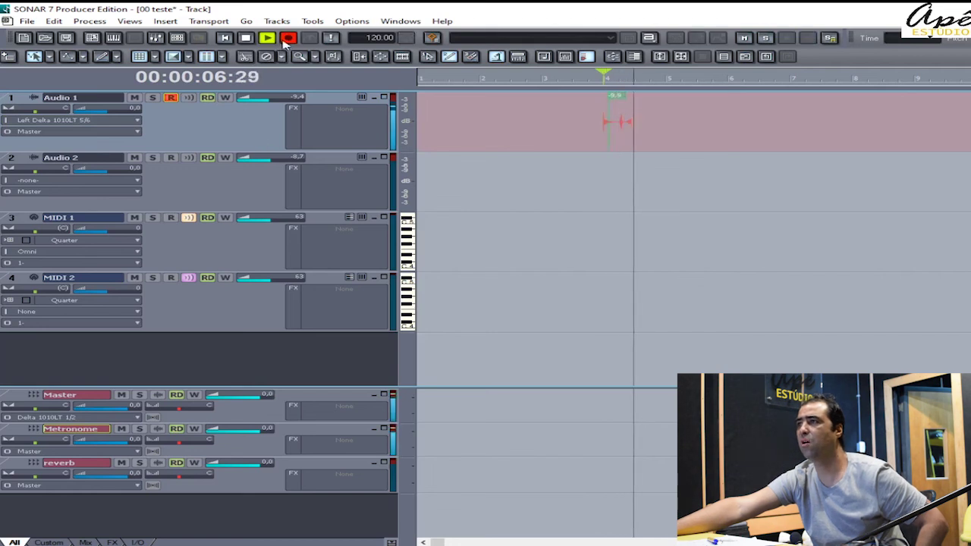
key("space")
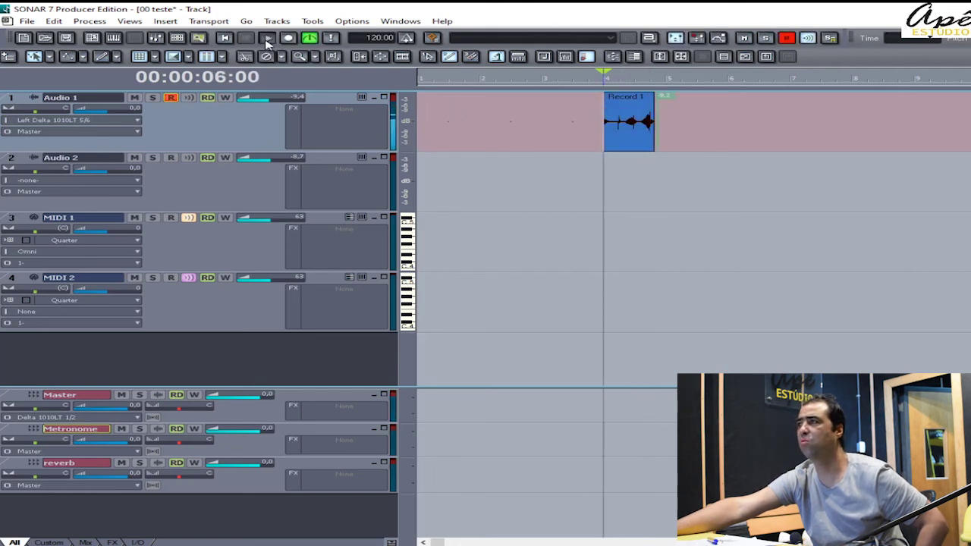
left_click(266, 39)
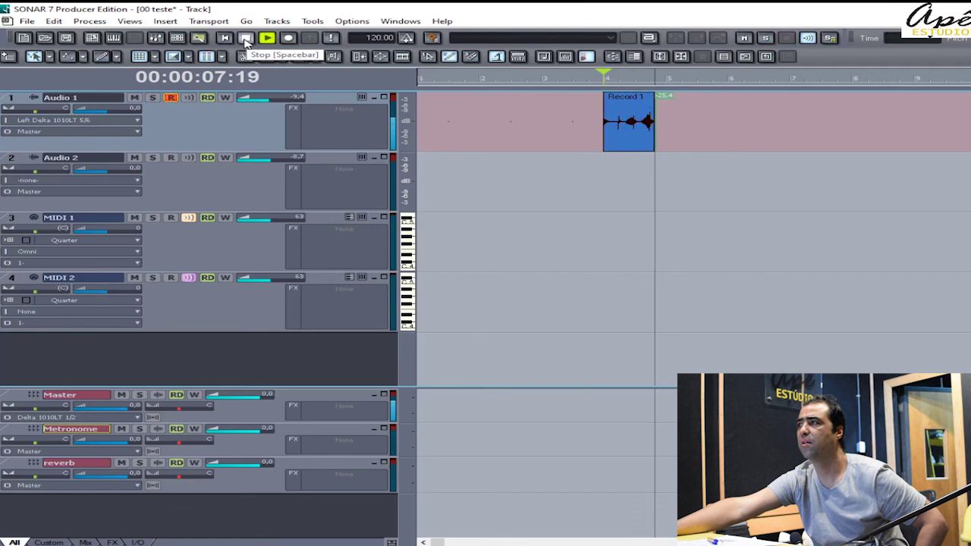
left_click(245, 39)
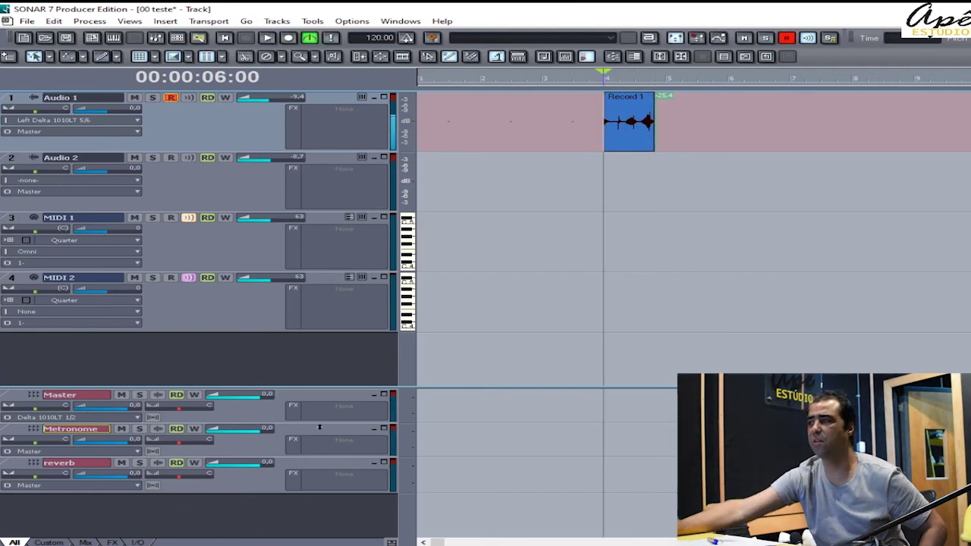